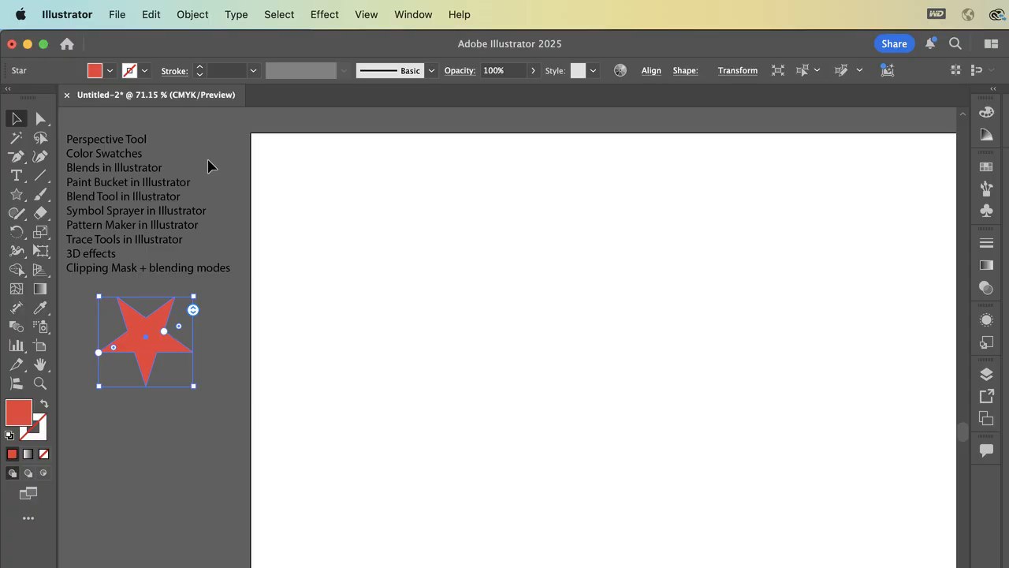
click(300, 124)
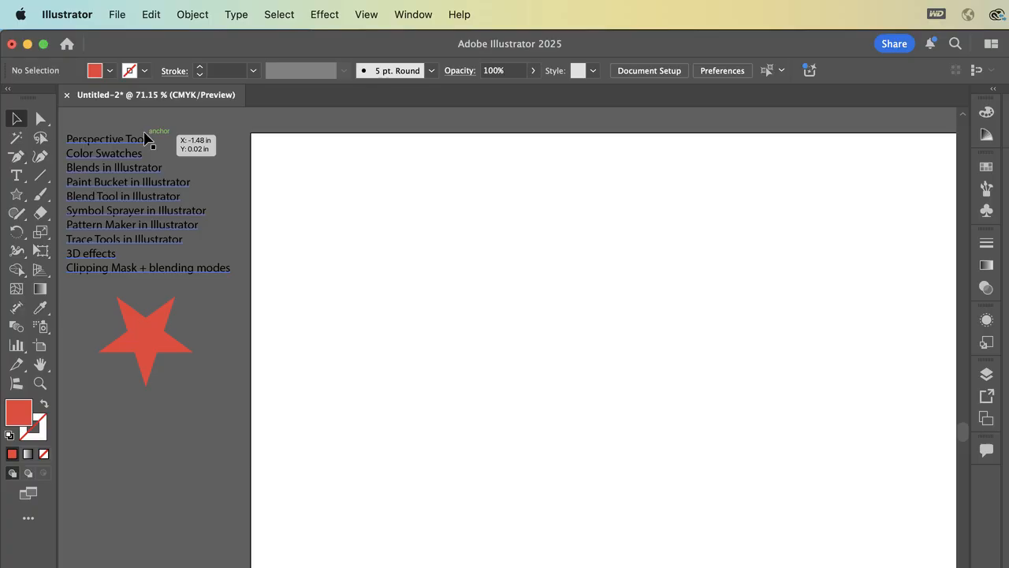
click(145, 350)
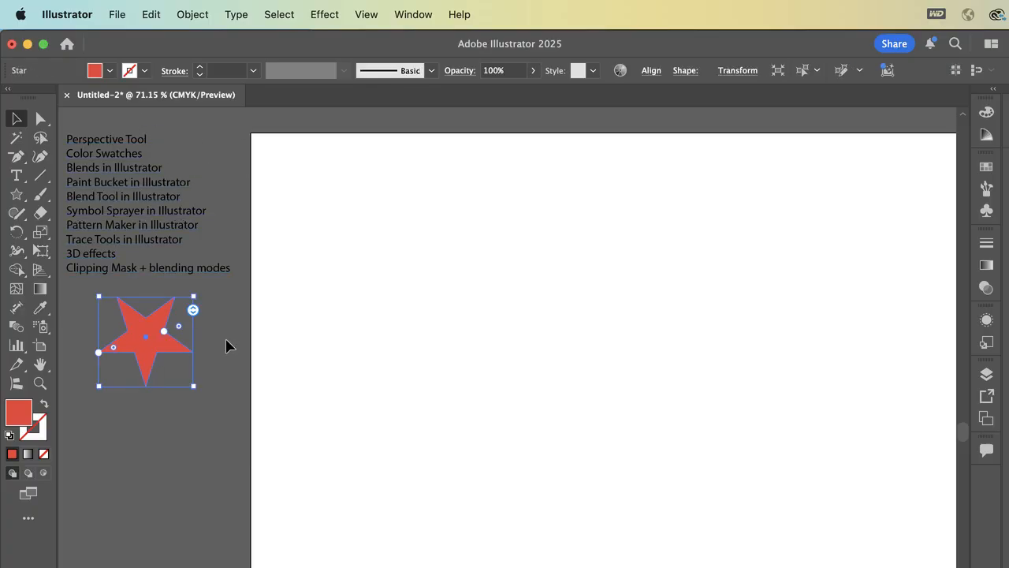
click(375, 311)
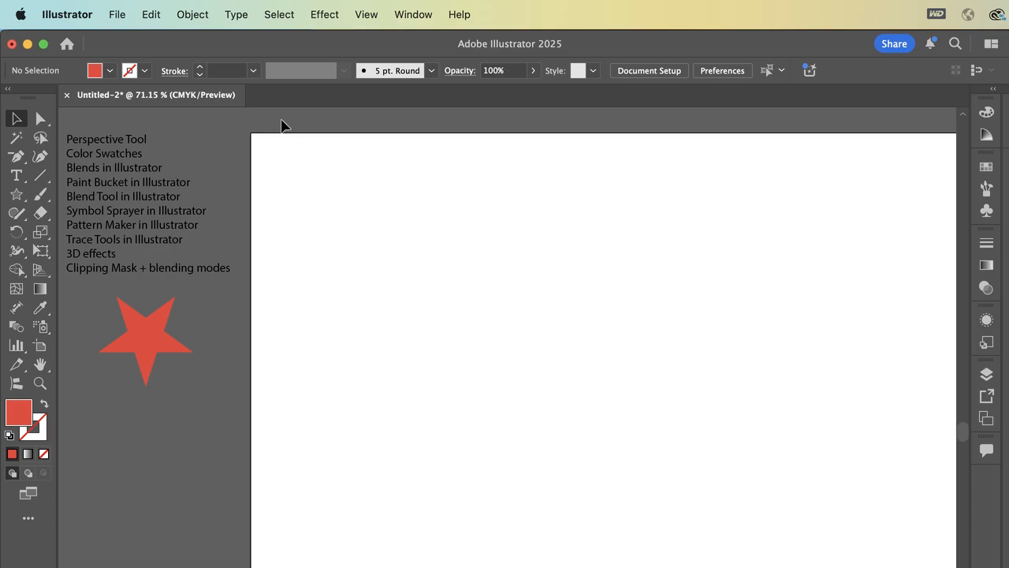
scroll(403, 399, right, 5)
scroll(403, 399, down, 2)
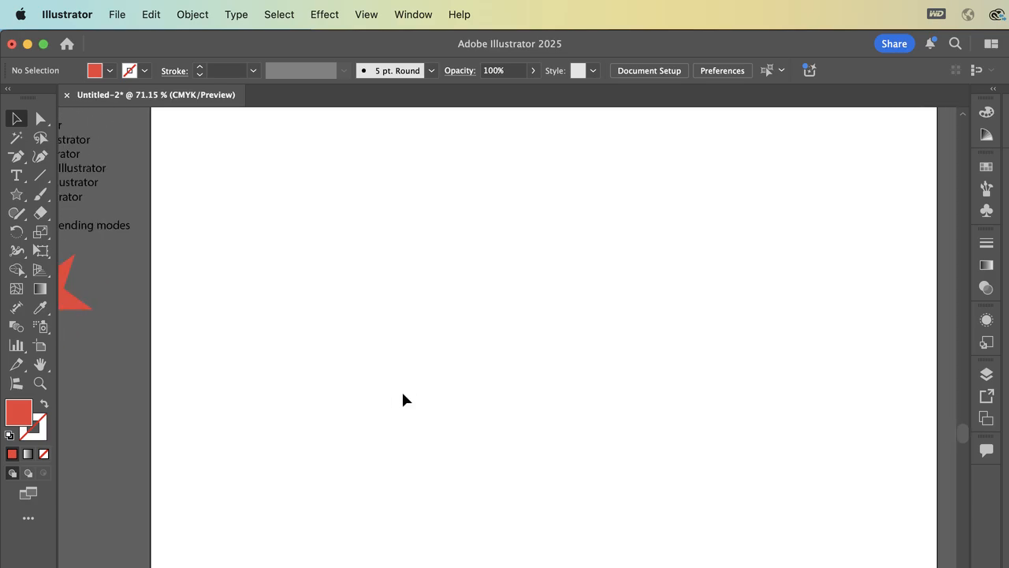
scroll(403, 399, left, 4)
scroll(403, 399, up, 1)
scroll(403, 399, left, 2)
scroll(403, 399, up, 1)
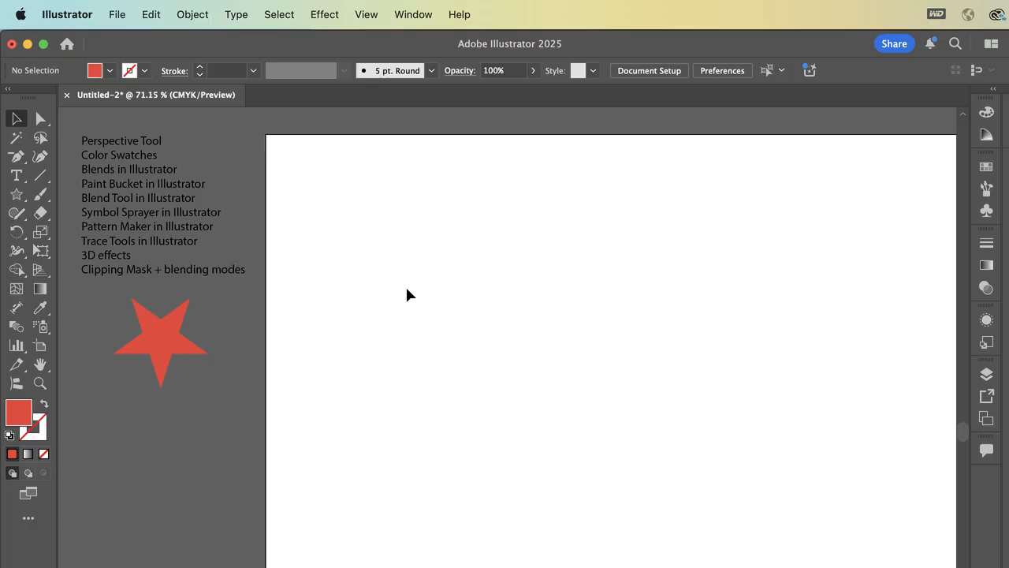
- Examine the full canvas area surrounding the artboard, then return to a close view of the artboard
key(super+minus)
key(super+minus)
key(super+minus)
key(super+minus)
key(super+minus)
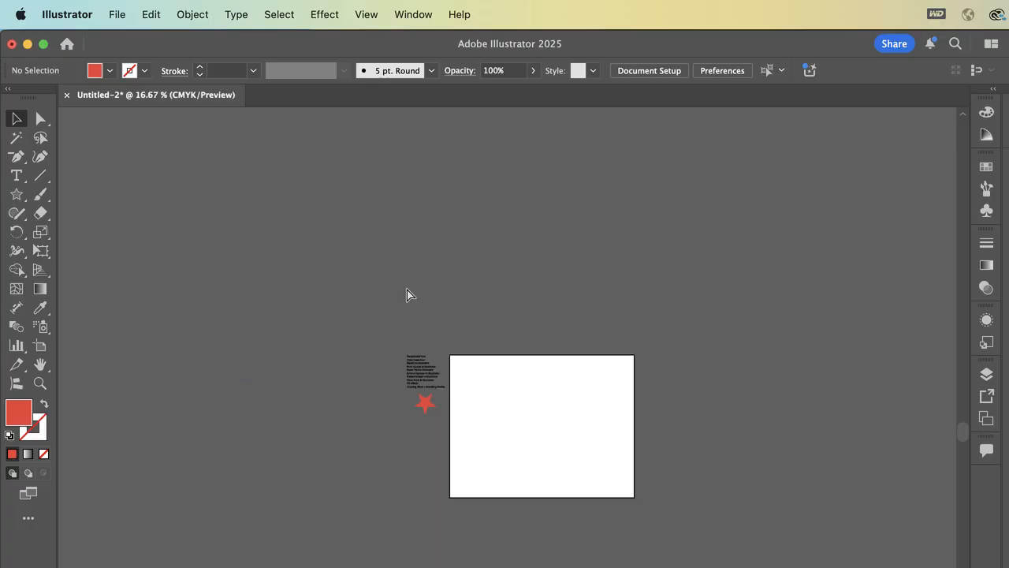
key(super+minus)
key(super+minus)
key(super+minus)
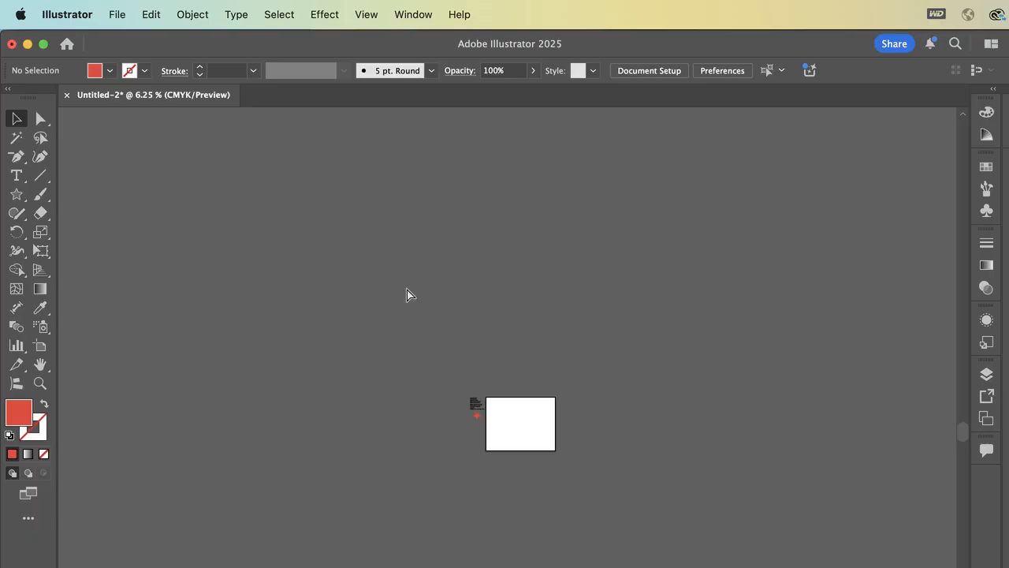
key(super+minus)
key(super+minus)
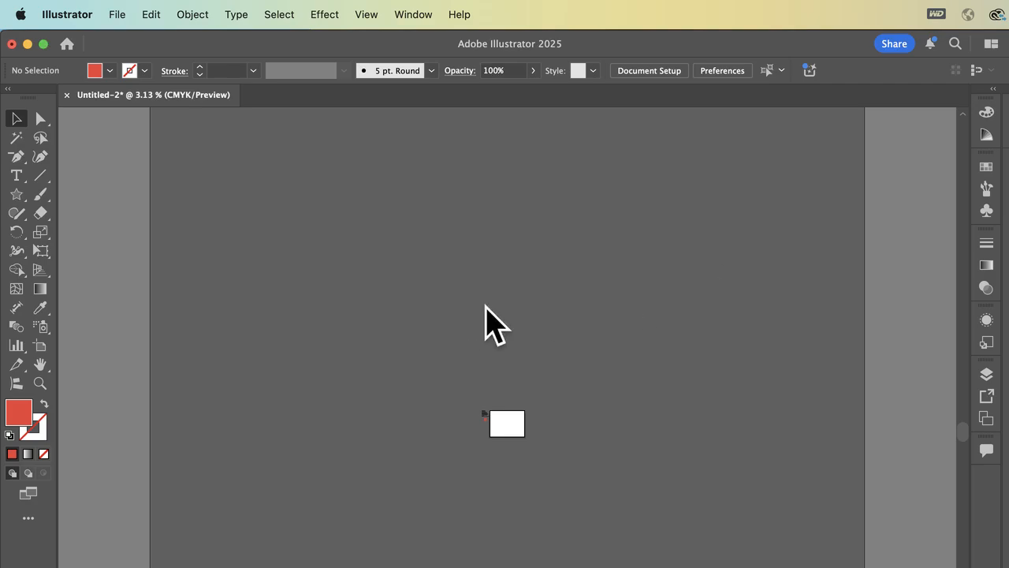
key(super+plus)
key(super+plus)
key(super+plus)
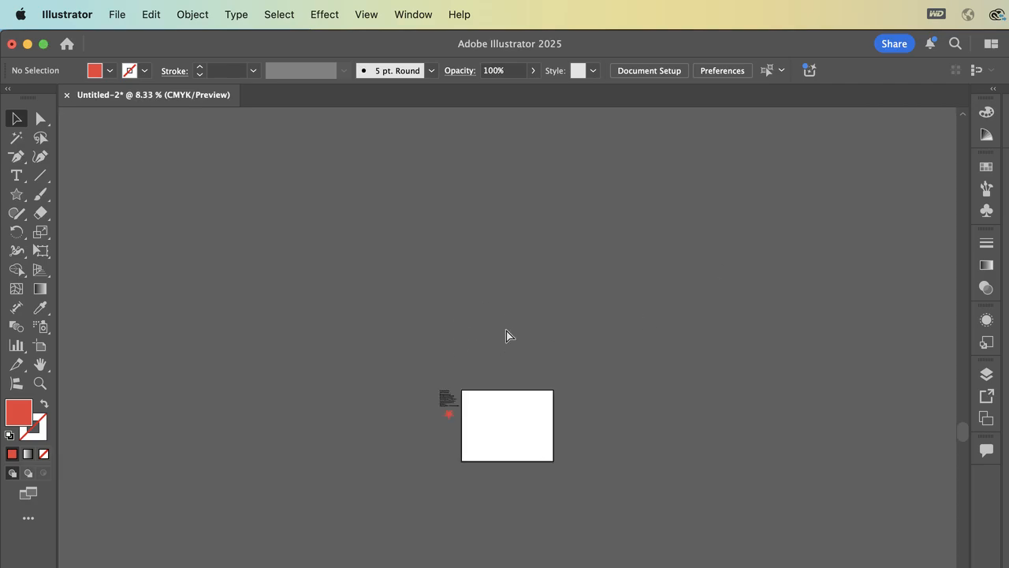
key(super+plus)
key(super+plus)
key(super+plus)
key(super+plus)
scroll(505, 326, down, 5)
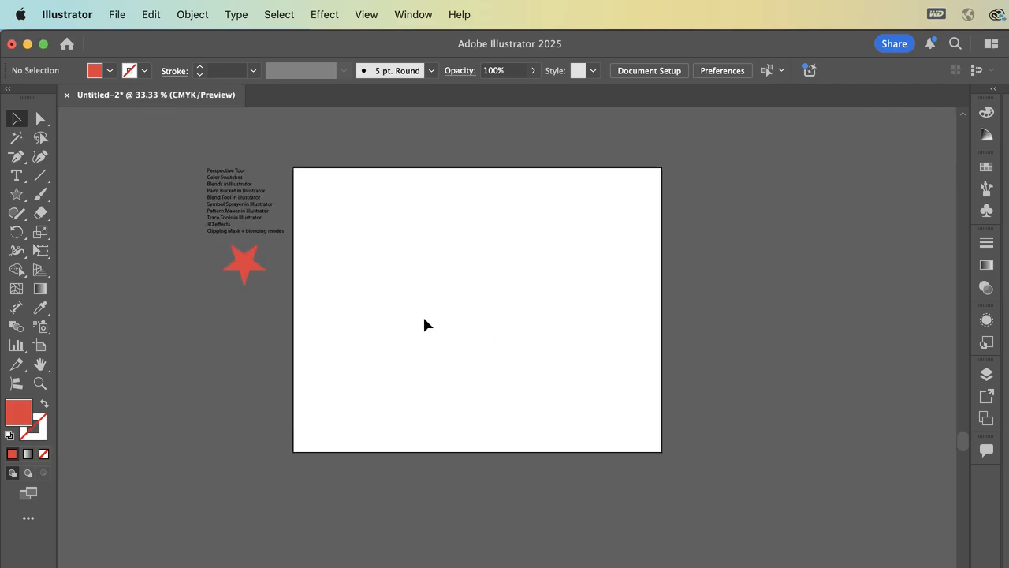
- Create a landscape Letter document of 11 x 8.5 in with CMYK color and display the perspective grid on it
key(super+n)
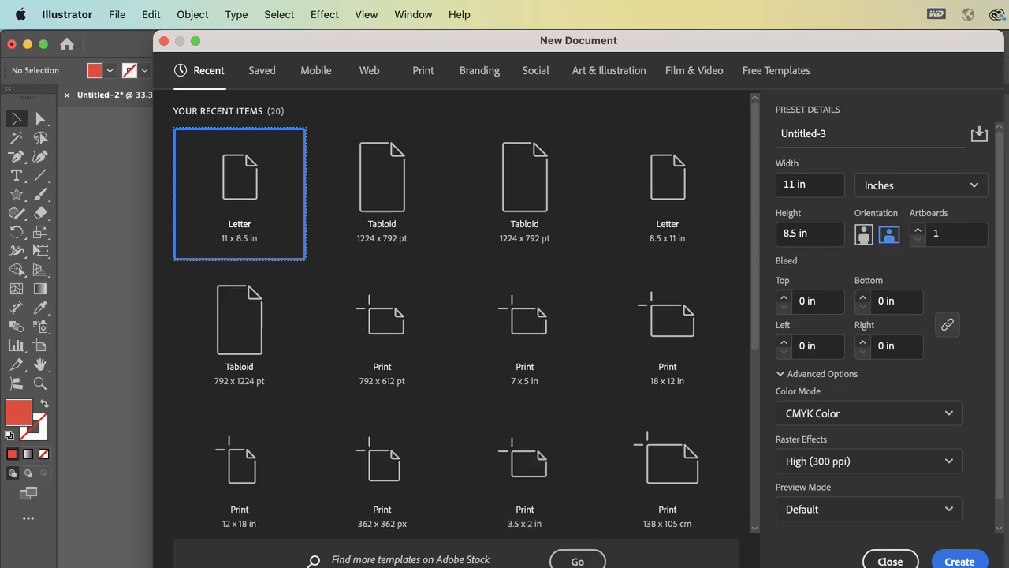
click(968, 556)
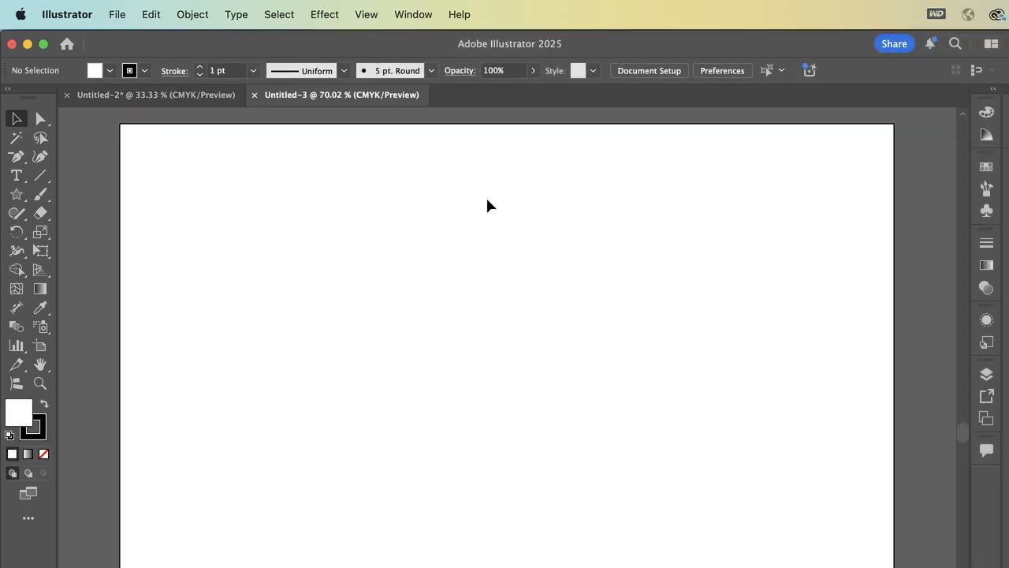
click(37, 271)
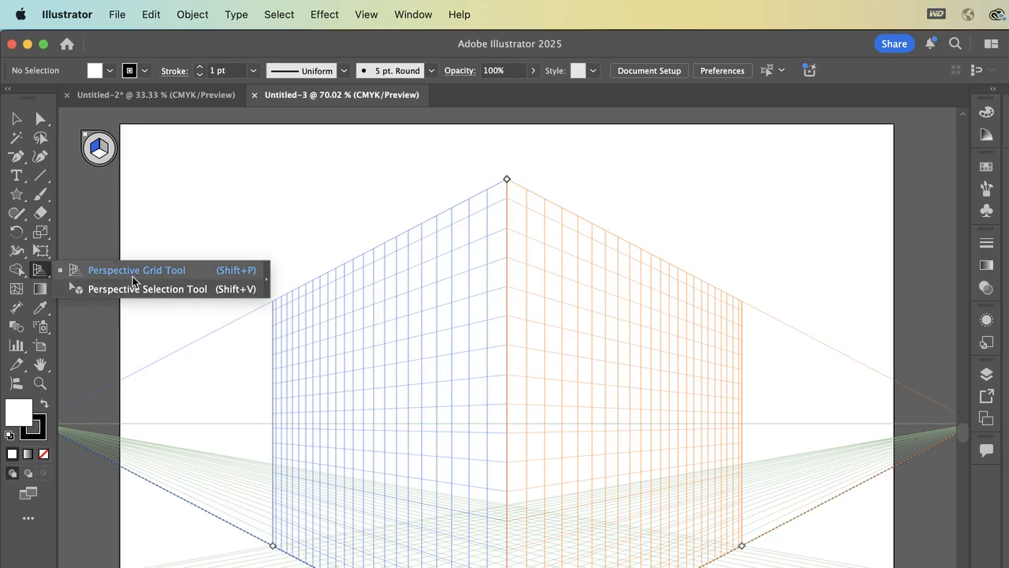
click(37, 271)
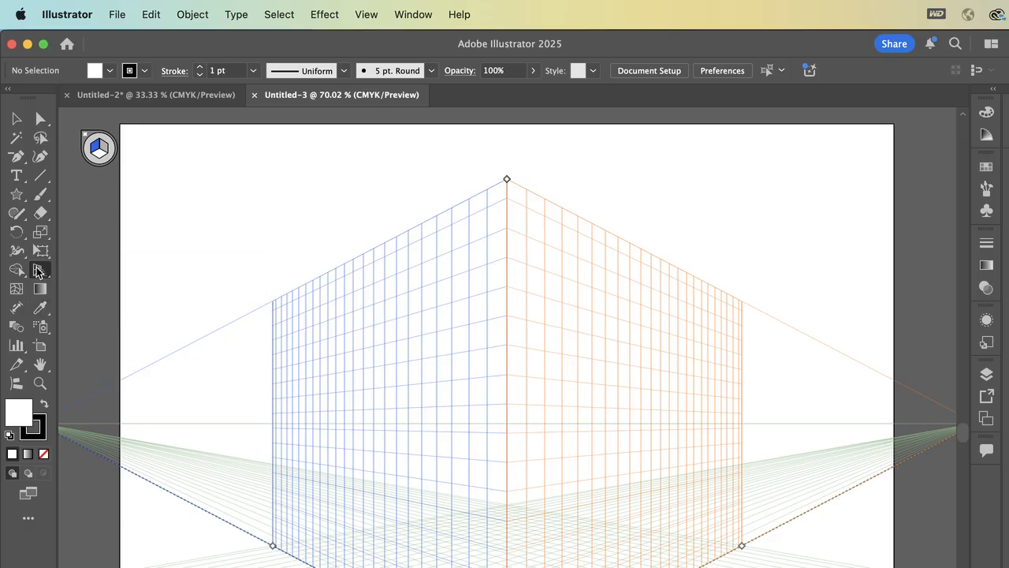
- Activate the Perspective Selection Tool and make the right (orange) grid the active perspective plane
click(37, 271)
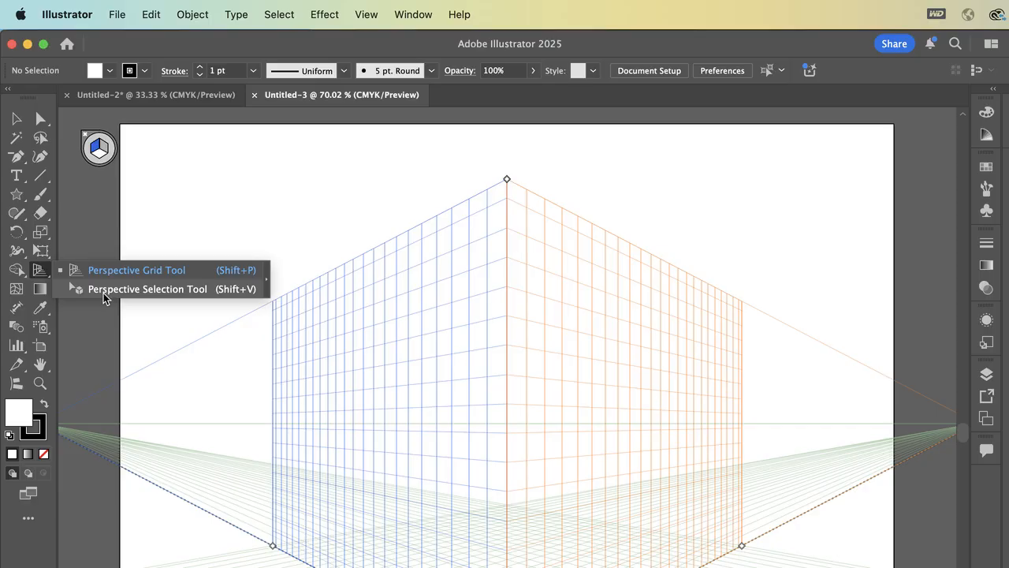
click(103, 290)
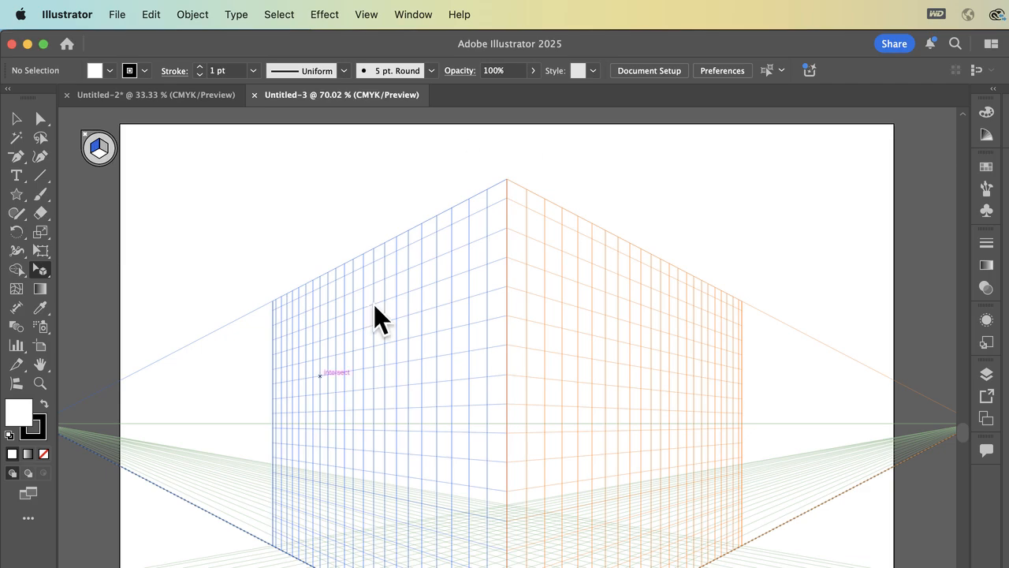
scroll(445, 377, down, 3)
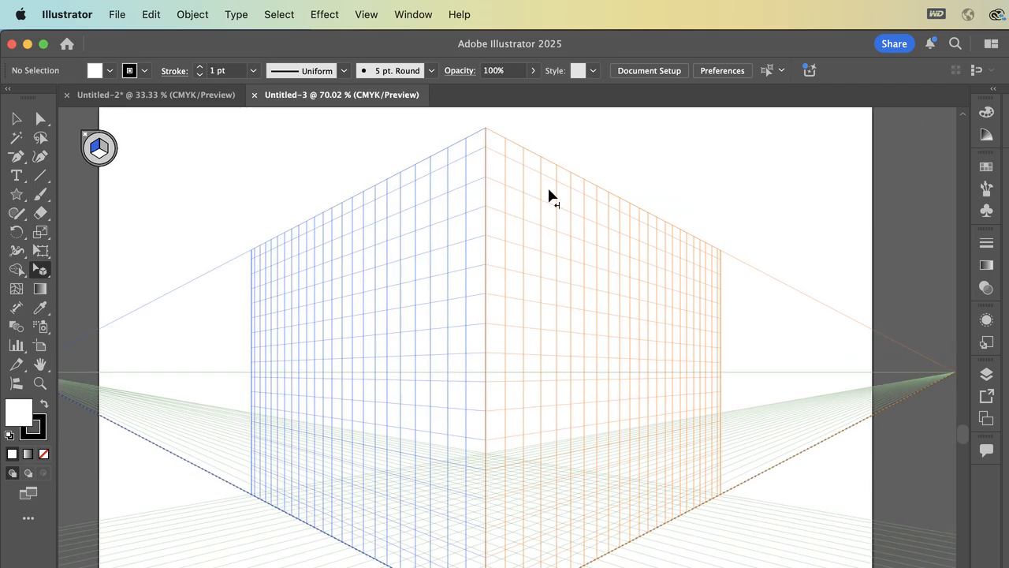
scroll(686, 324, left, 3)
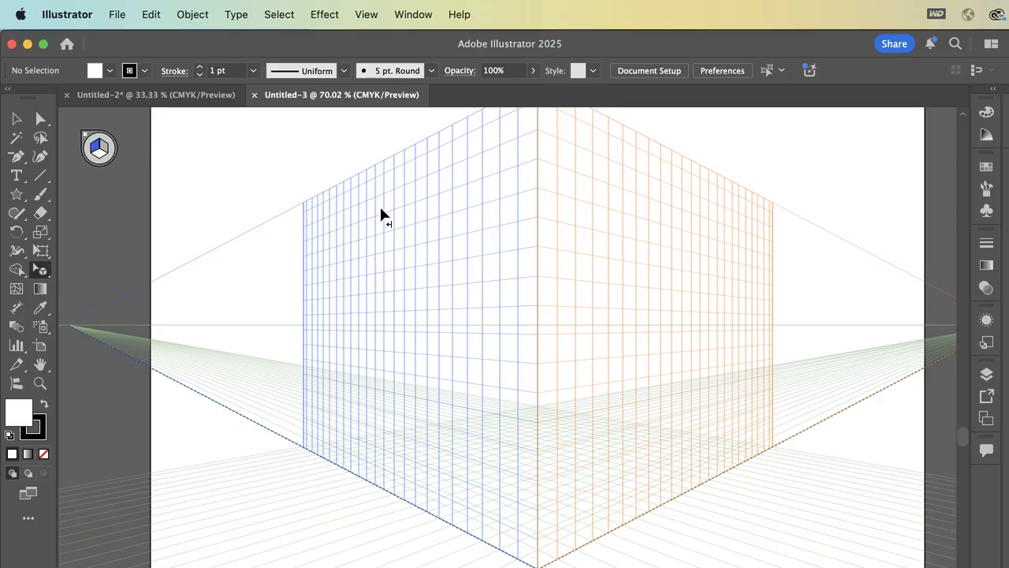
key(2)
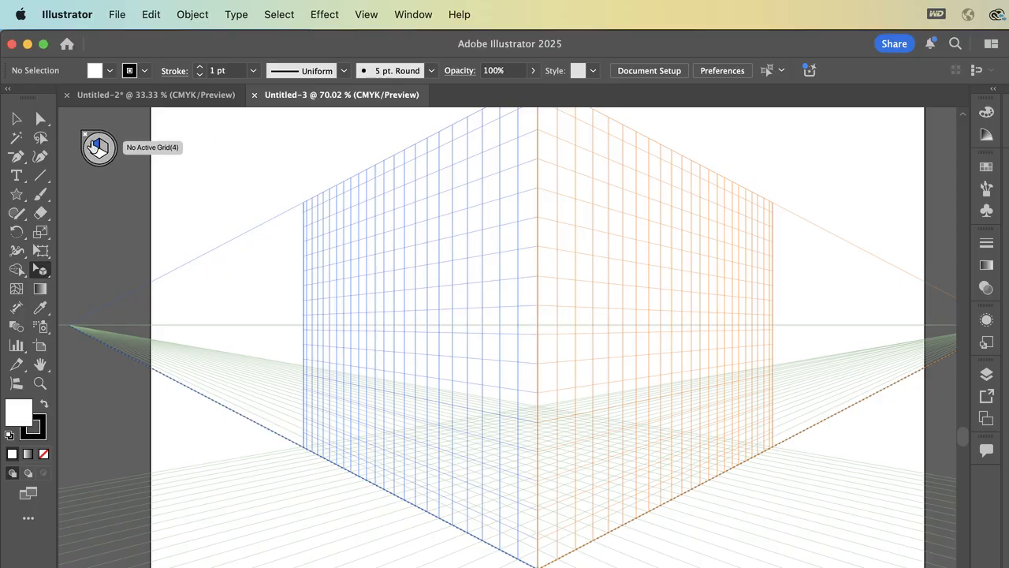
key(3)
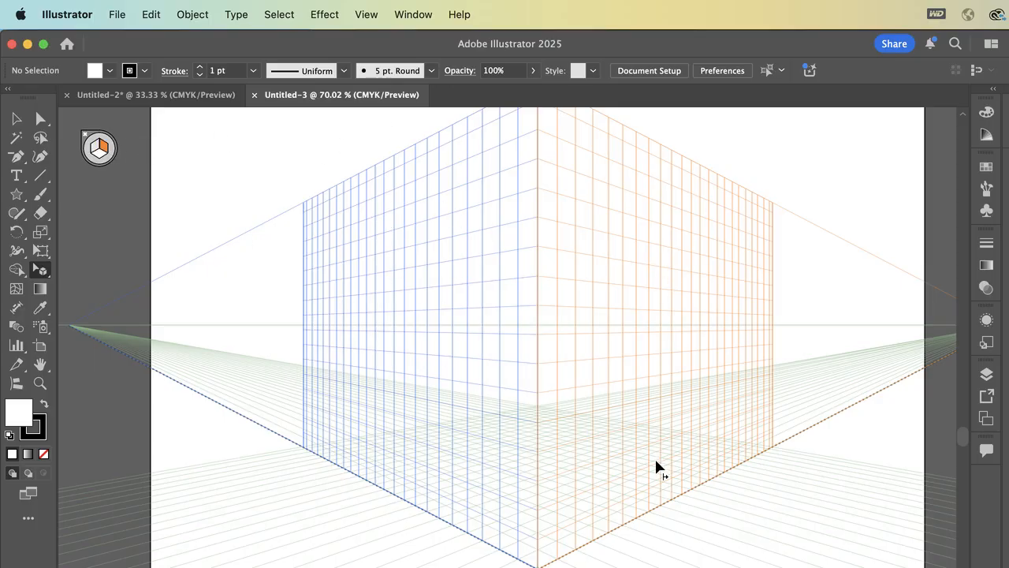
scroll(591, 369, right, 1)
scroll(591, 369, down, 1)
scroll(592, 369, right, 1)
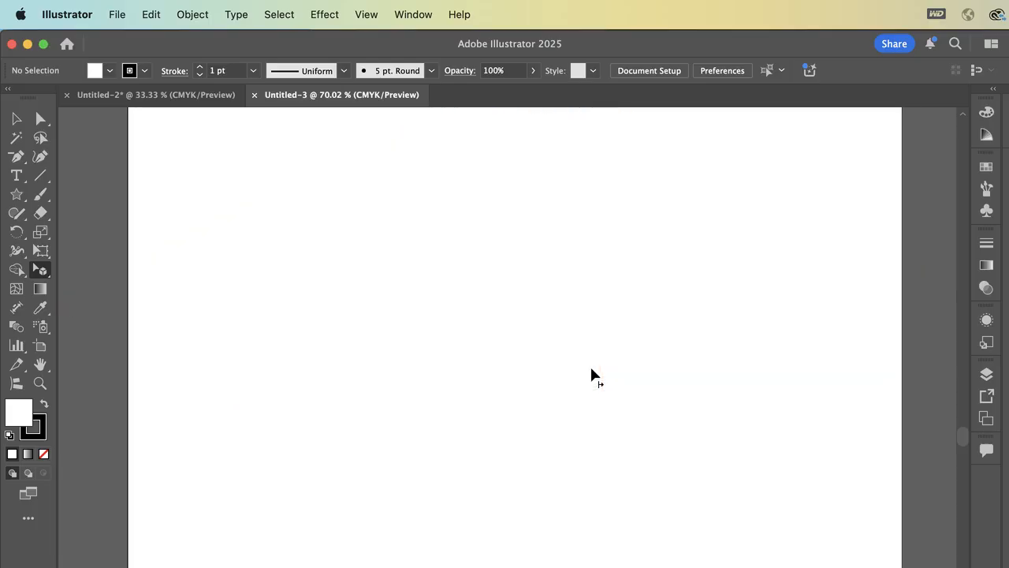
scroll(591, 369, right, 1)
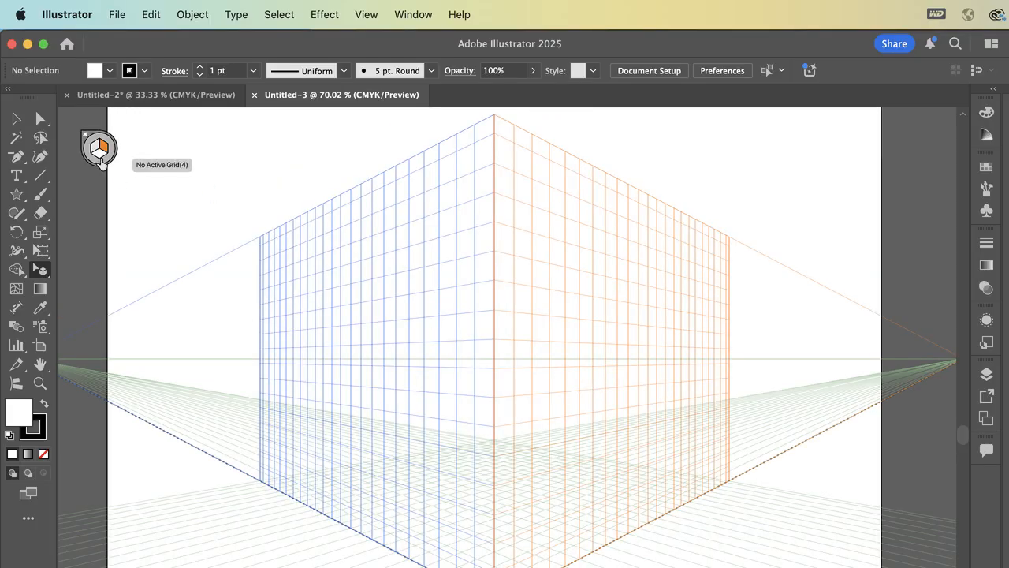
click(422, 15)
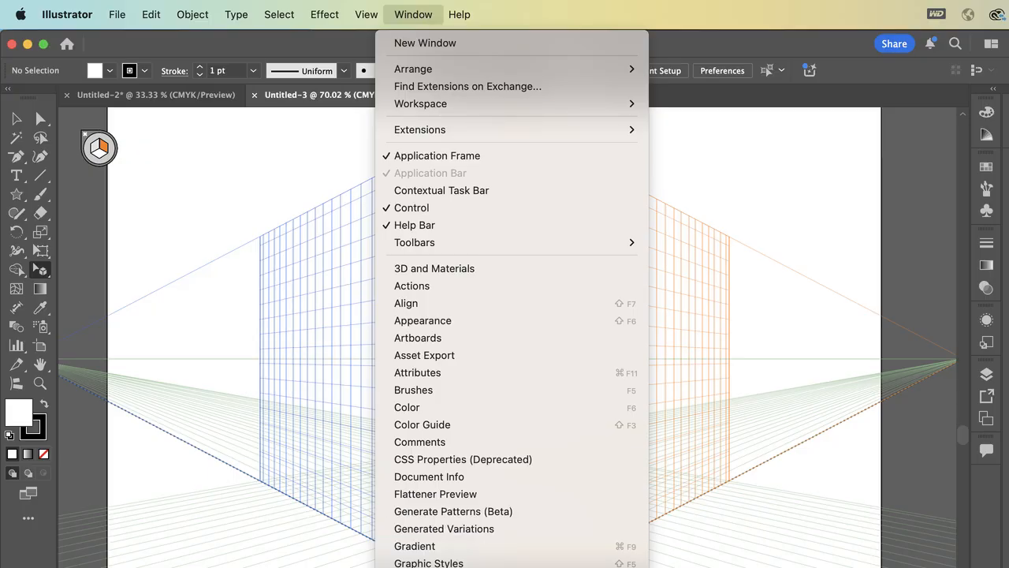
scroll(512, 315, down, 6)
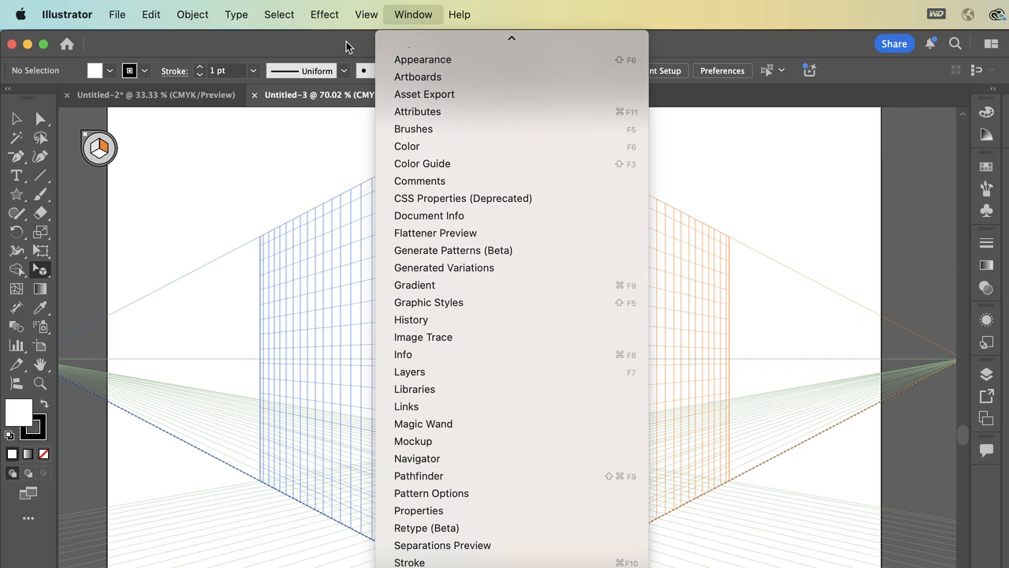
mouse_move(363, 13)
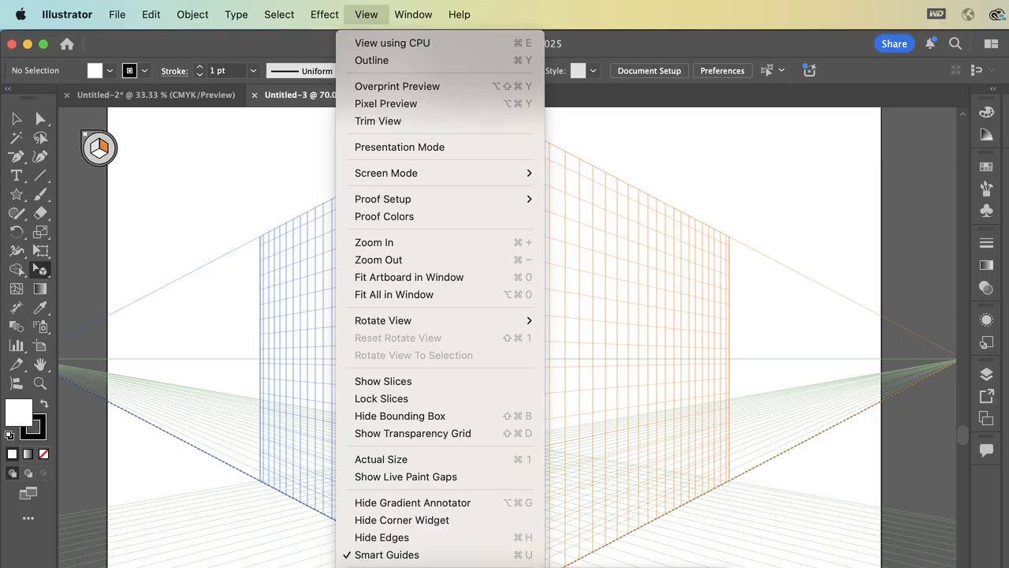
click(557, 562)
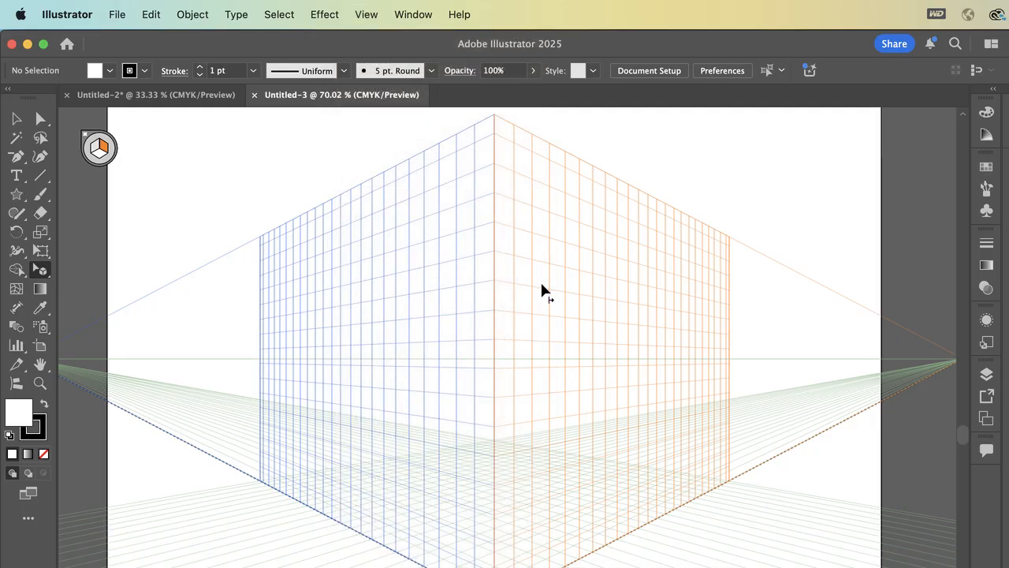
- Fit the artboard in the window and switch the perspective grid to one-point perspective
key(super+0)
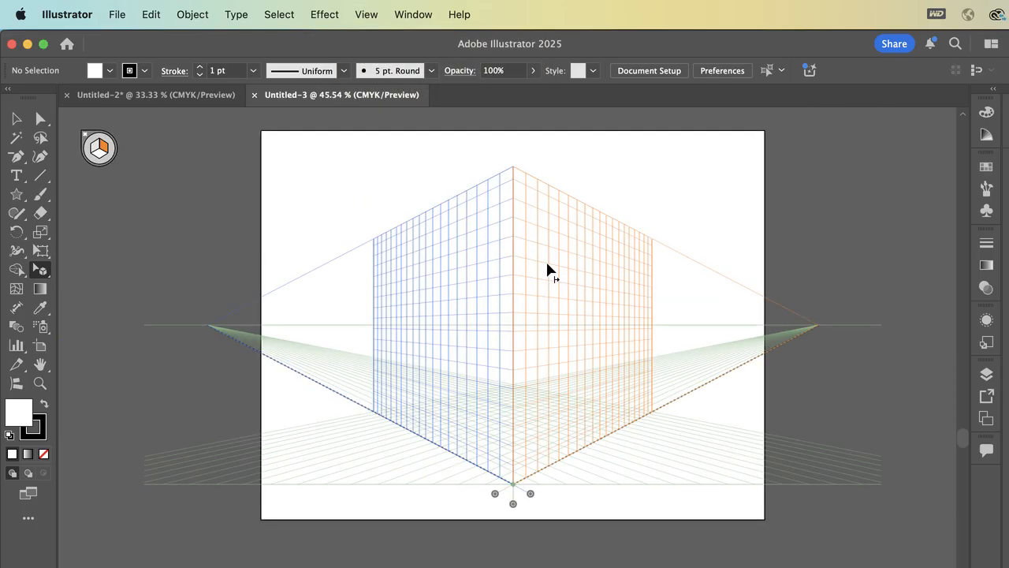
click(434, 10)
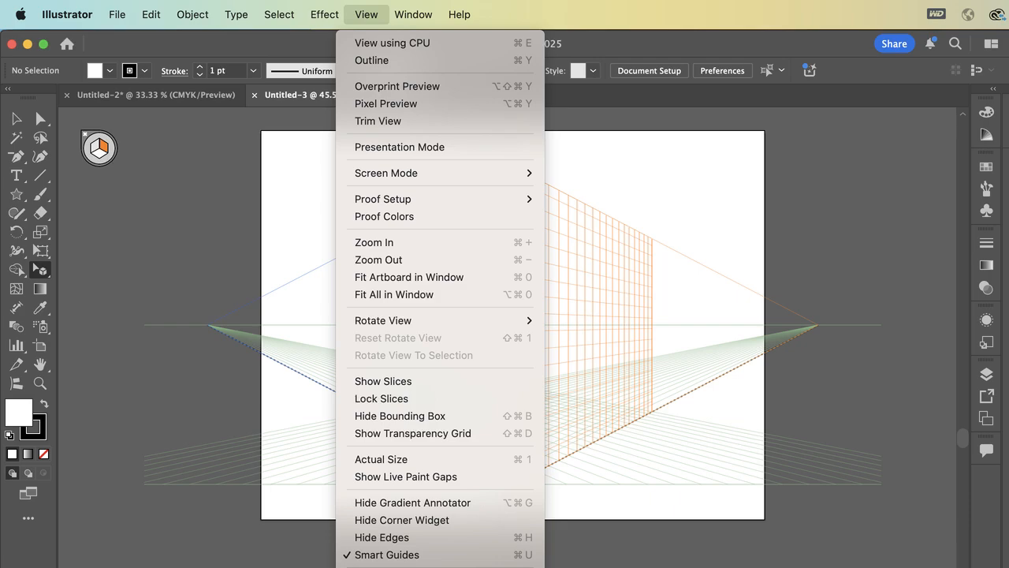
scroll(440, 300, down, 1)
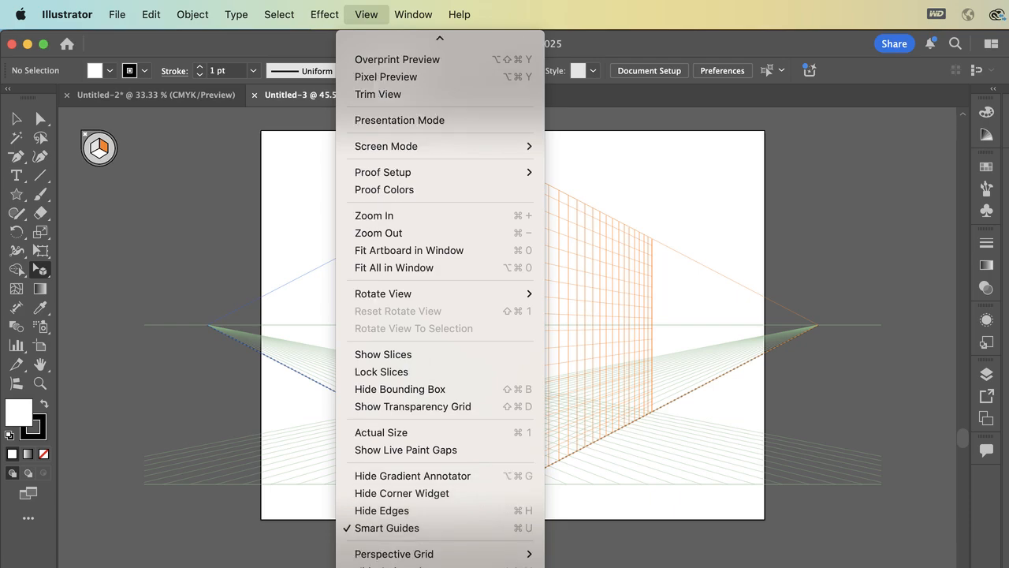
mouse_move(394, 554)
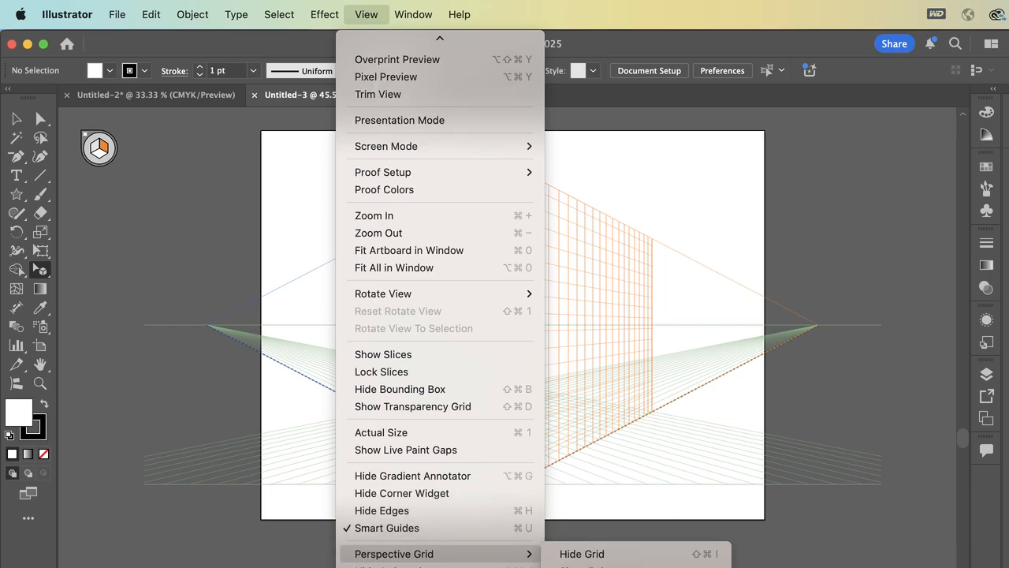
click(788, 567)
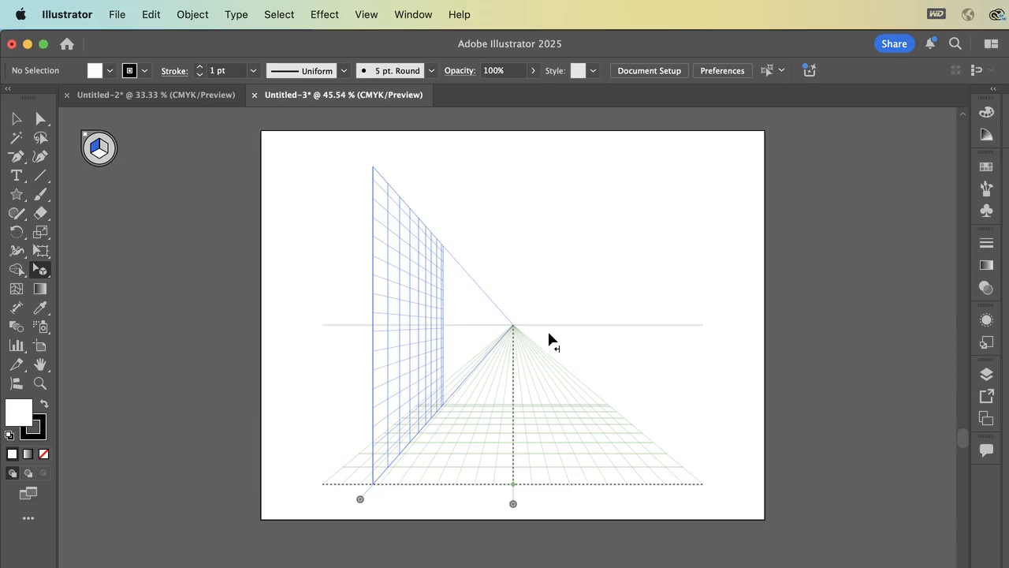
- Switch the perspective grid to three-point perspective
click(364, 13)
click(395, 537)
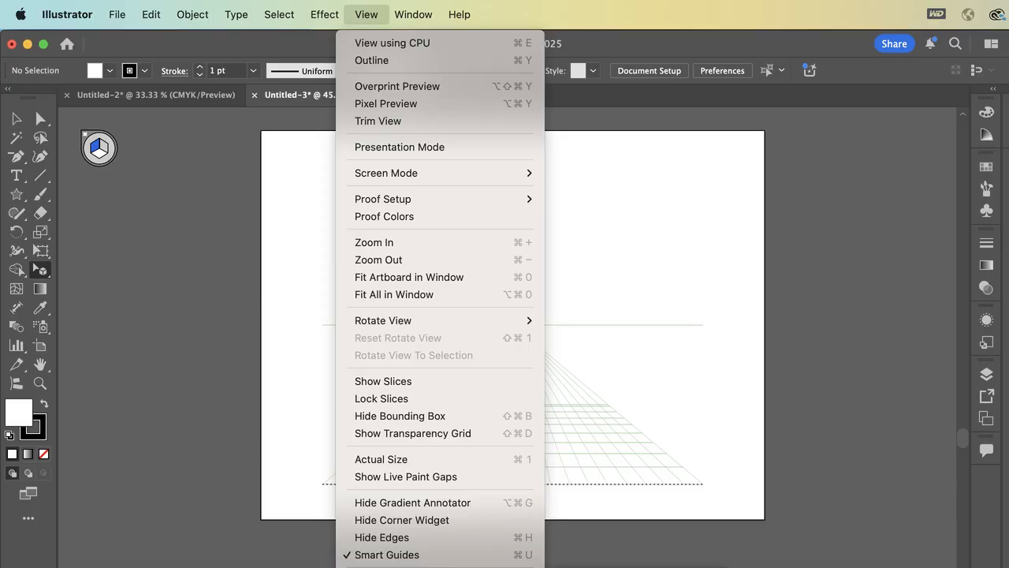
click(741, 567)
scroll(620, 418, down, 4)
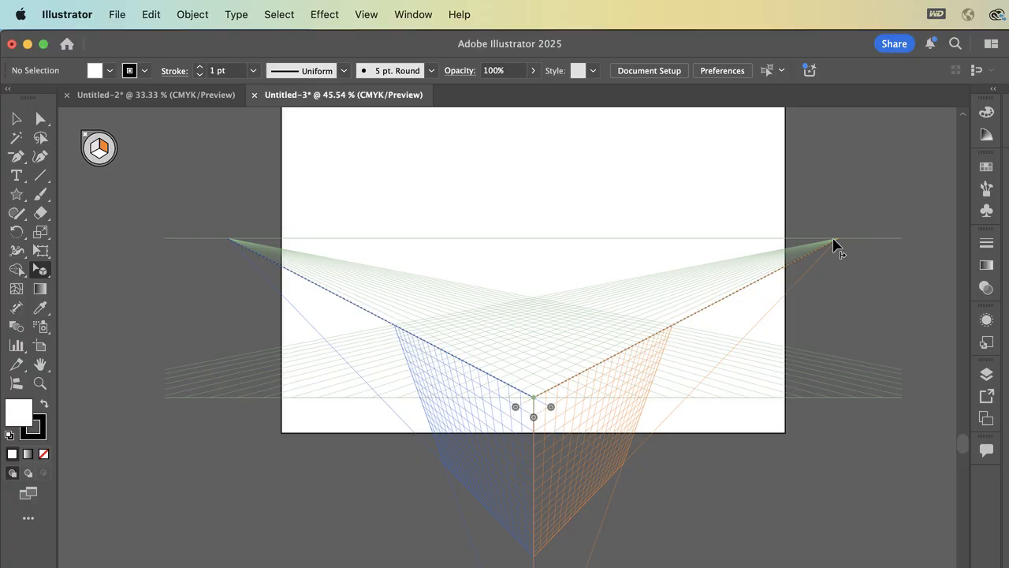
scroll(834, 244, up, 3)
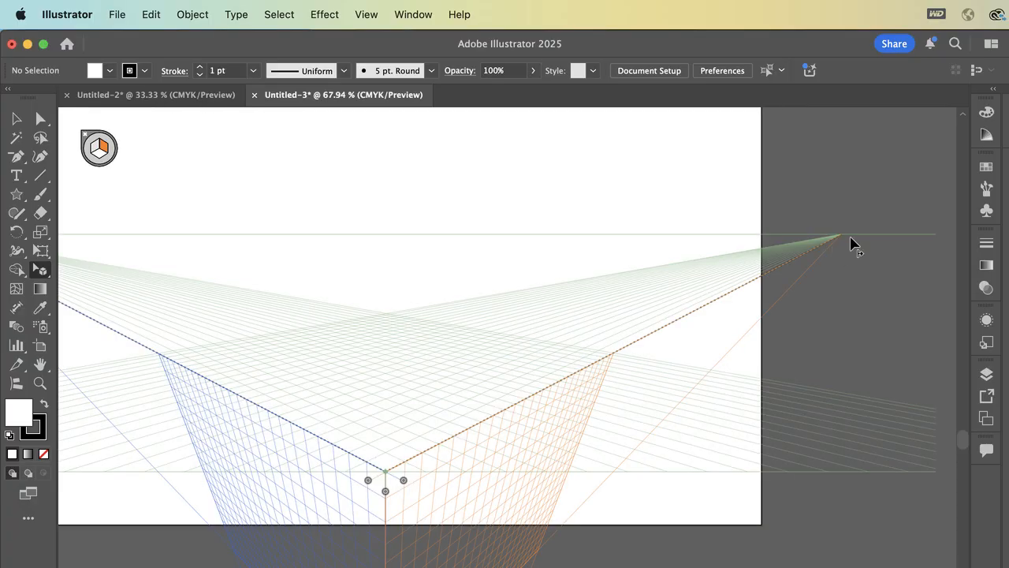
scroll(860, 250, down, 3)
scroll(860, 250, left, 2)
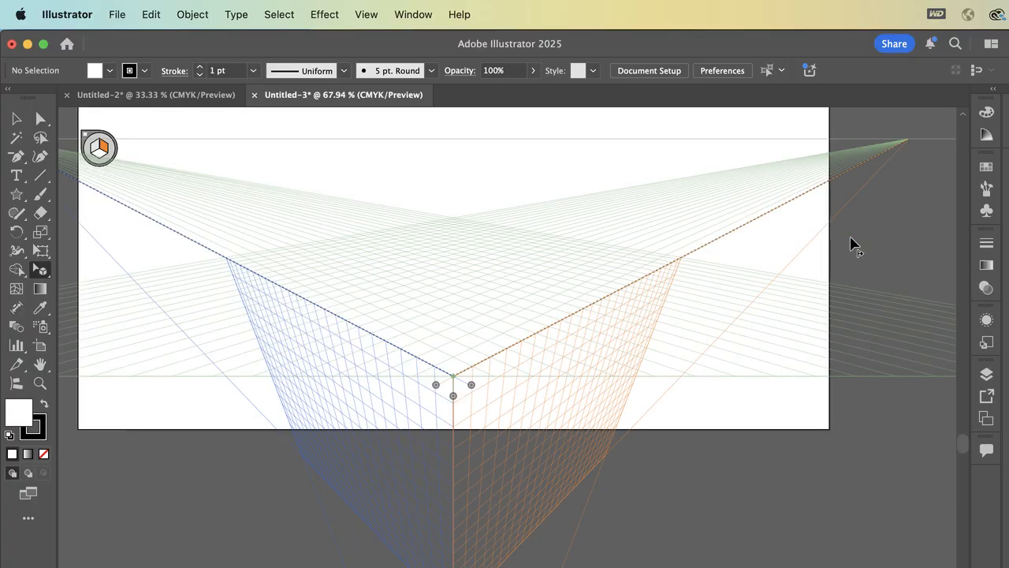
- Raise the three-point grid's ground level about 249 pt to the horizon line, and further until it sits above the artboard
drag(456, 399, 474, 165)
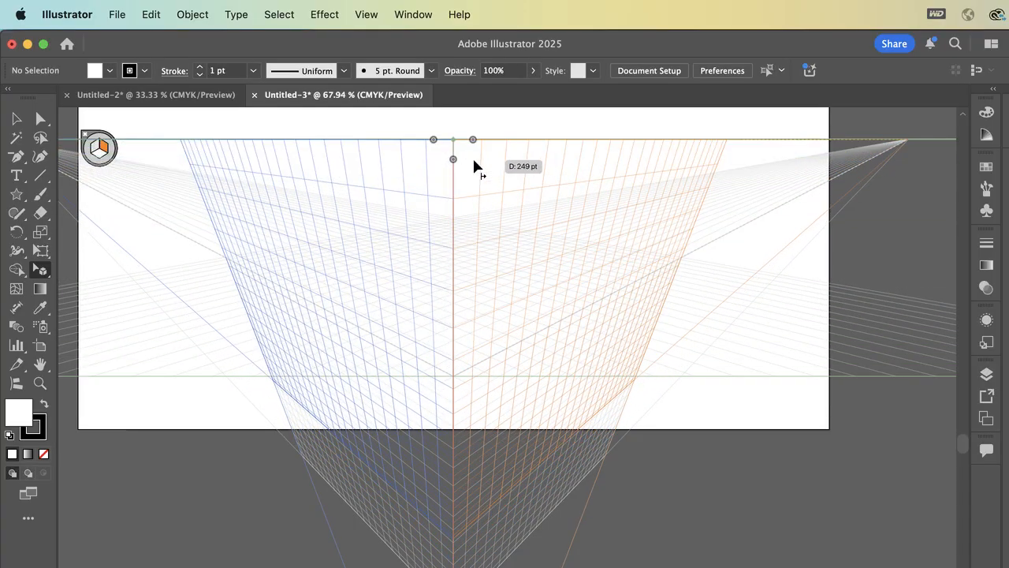
scroll(474, 161, down, 2)
scroll(474, 161, left, 1)
key(super+minus)
key(super+minus)
key(super+minus)
key(super+minus)
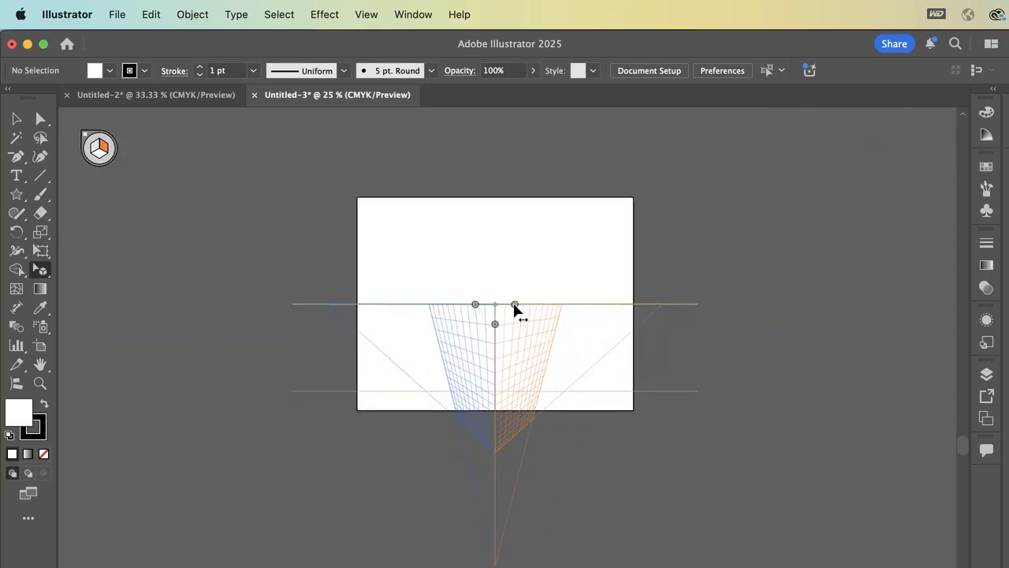
drag(494, 325, 517, 173)
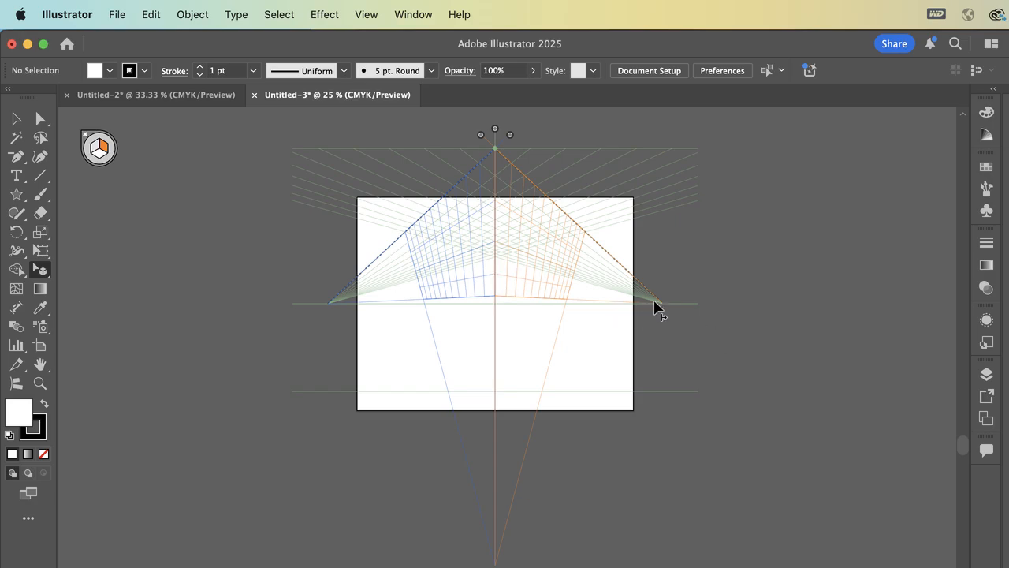
- Shift the left (blue) grid plane far to the right and the right (orange) grid plane slightly to the right
scroll(603, 301, up, 5)
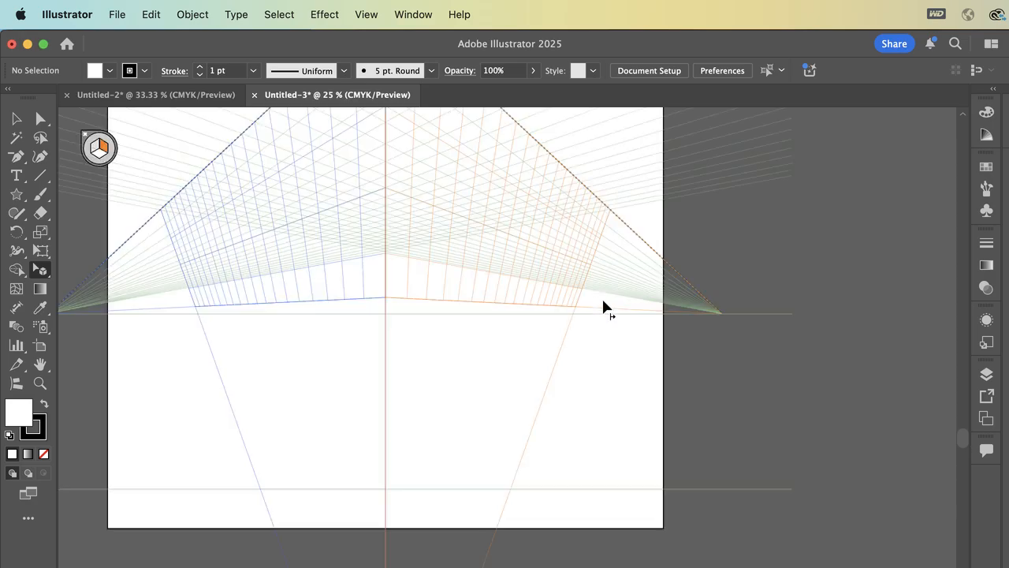
scroll(603, 302, up, 2)
scroll(603, 300, up, 1)
scroll(418, 283, up, 2)
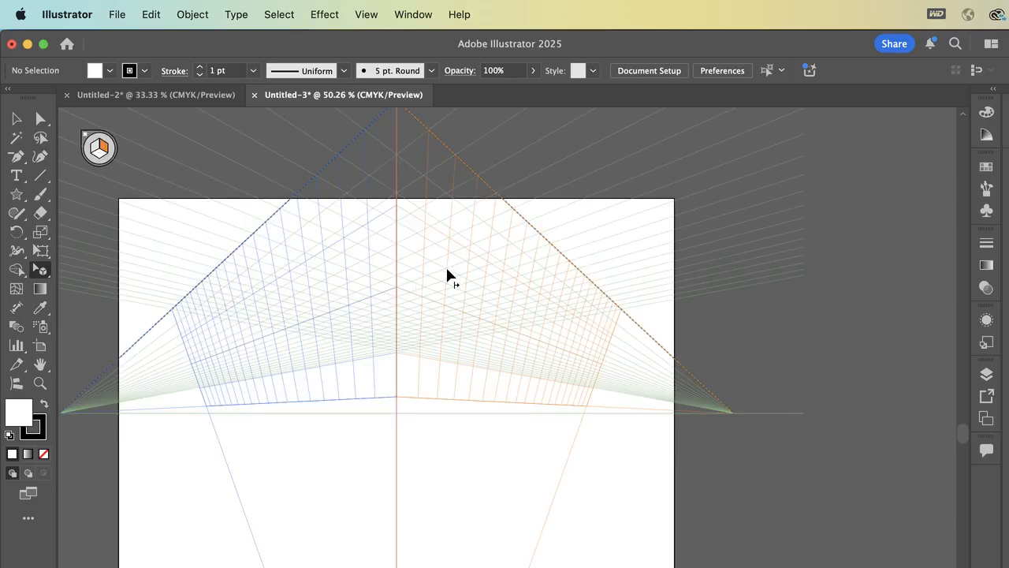
scroll(501, 304, up, 4)
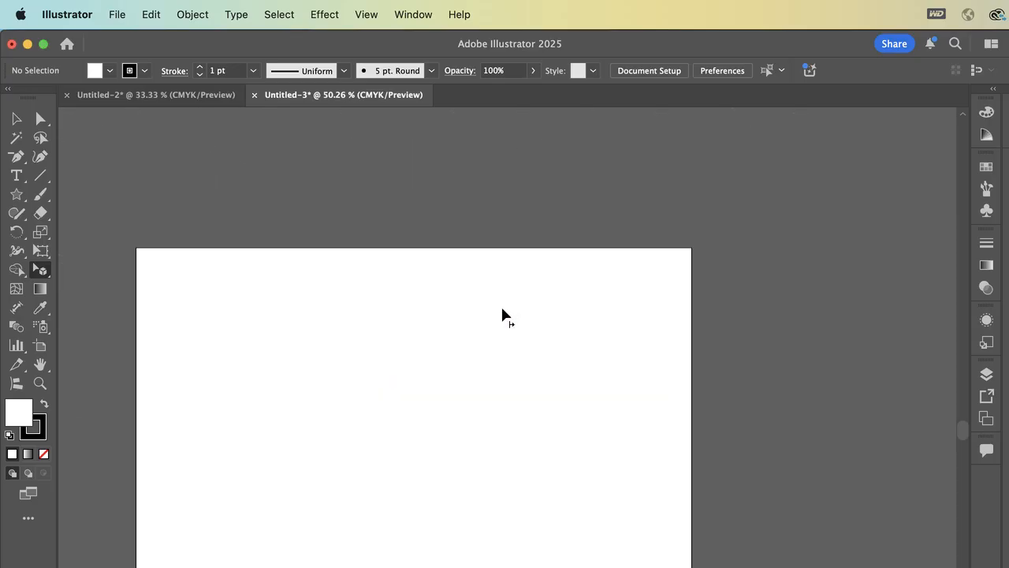
right_click(437, 151)
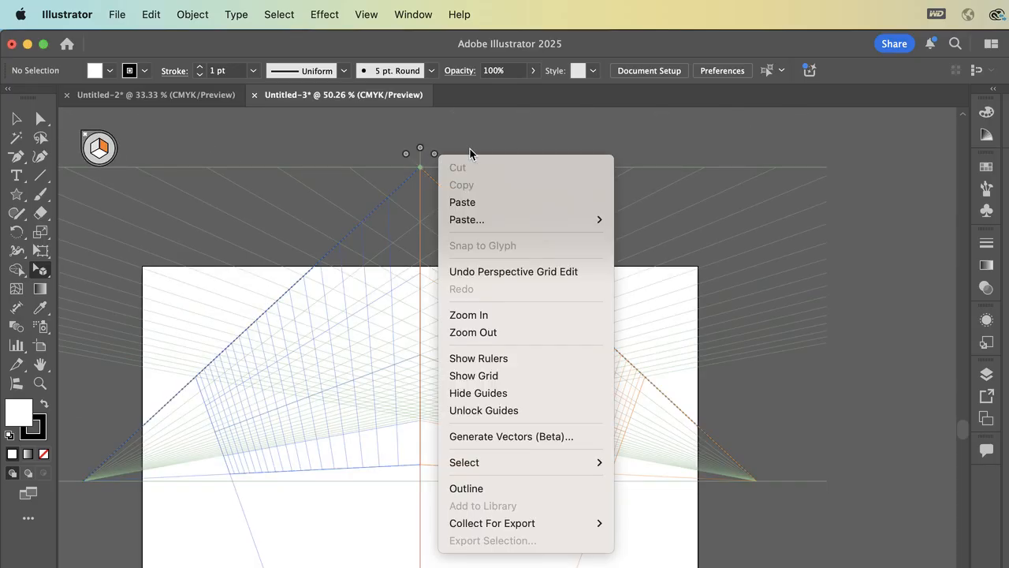
key(Escape)
drag(434, 156, 752, 205)
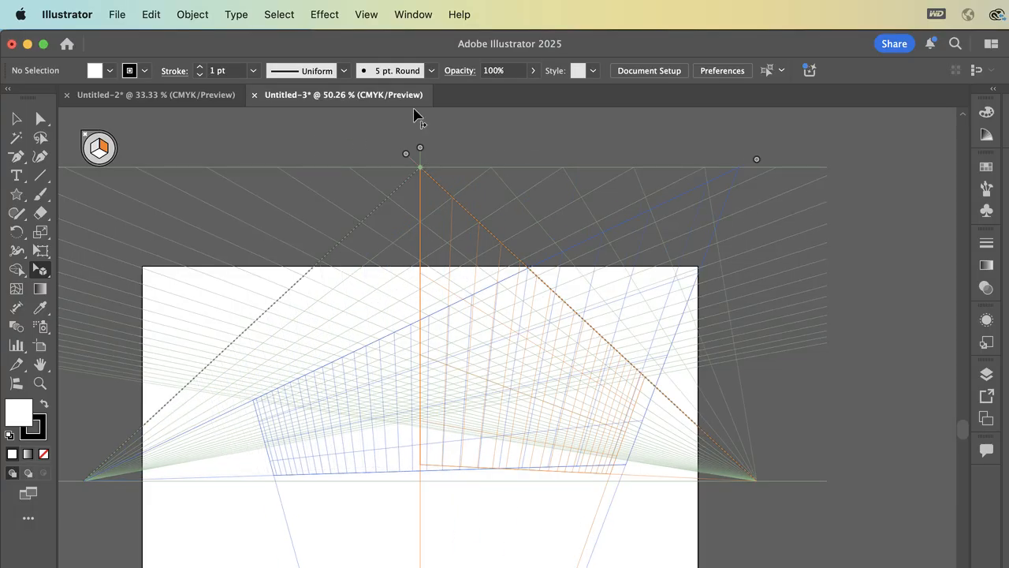
drag(403, 151, 517, 392)
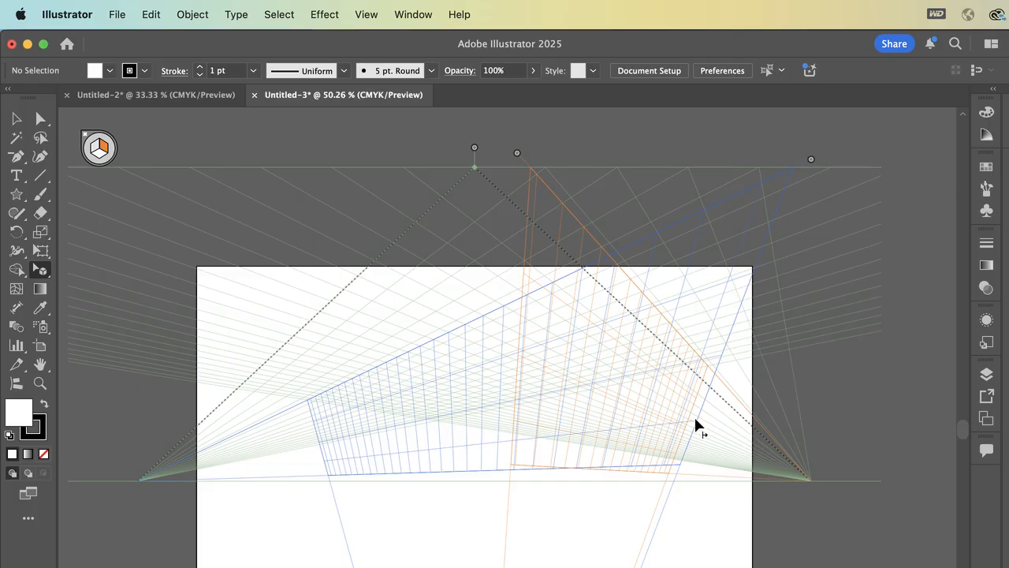
scroll(529, 421, down, 3)
scroll(529, 421, up, 3)
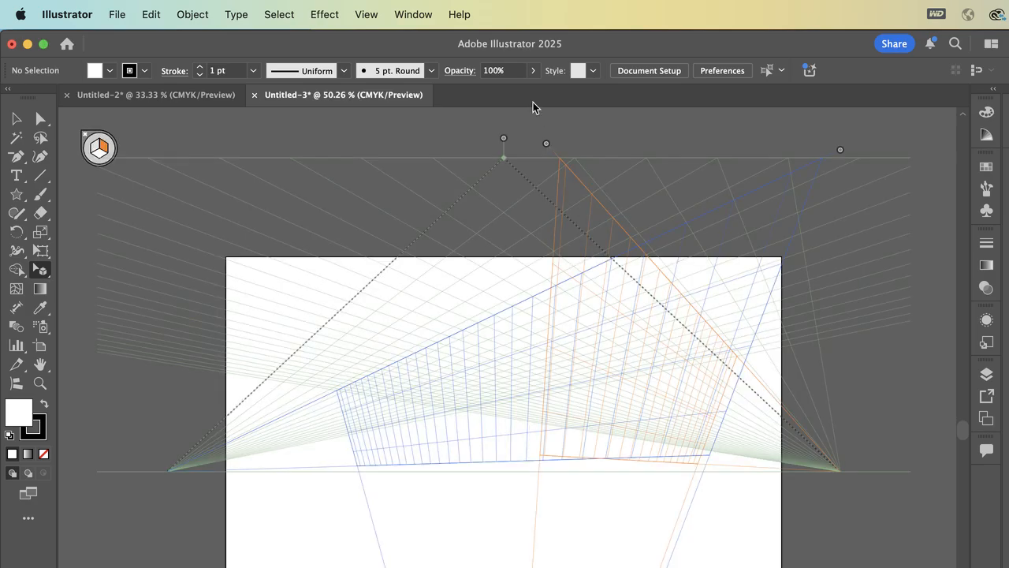
- Reset the perspective grid to the two-point perspective view
click(413, 14)
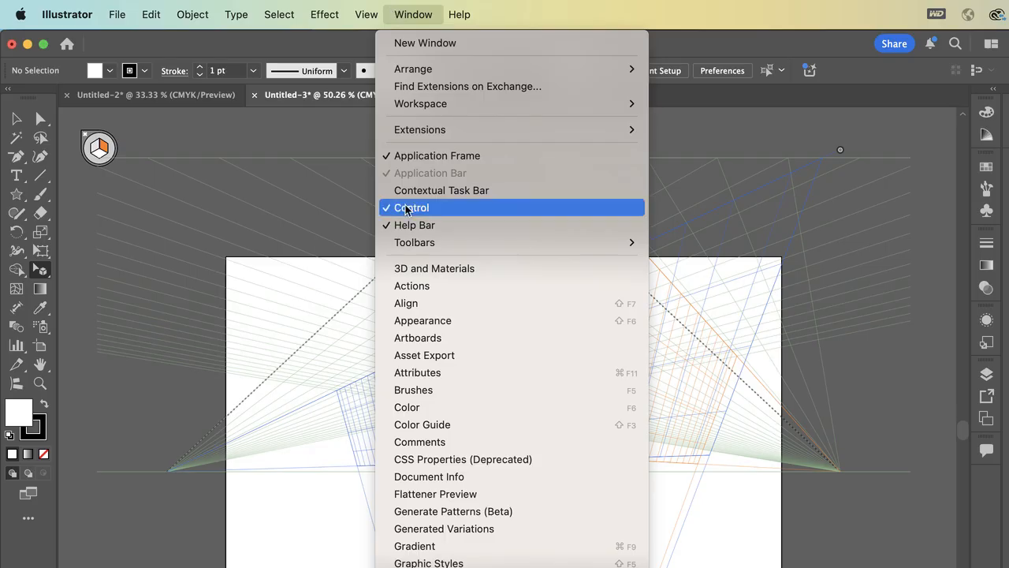
mouse_move(365, 14)
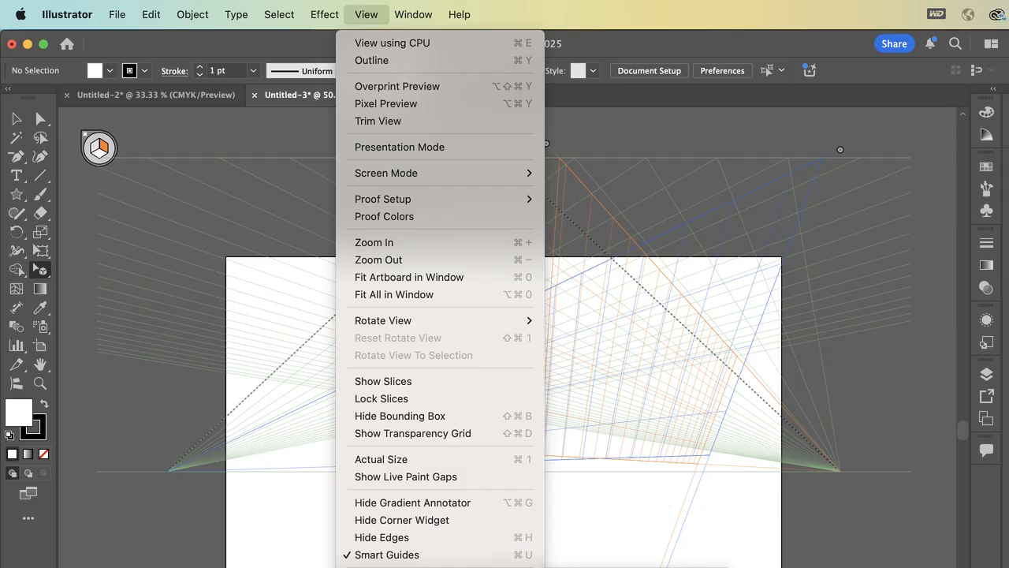
click(768, 565)
key(shift+super+i)
scroll(241, 286, down, 3)
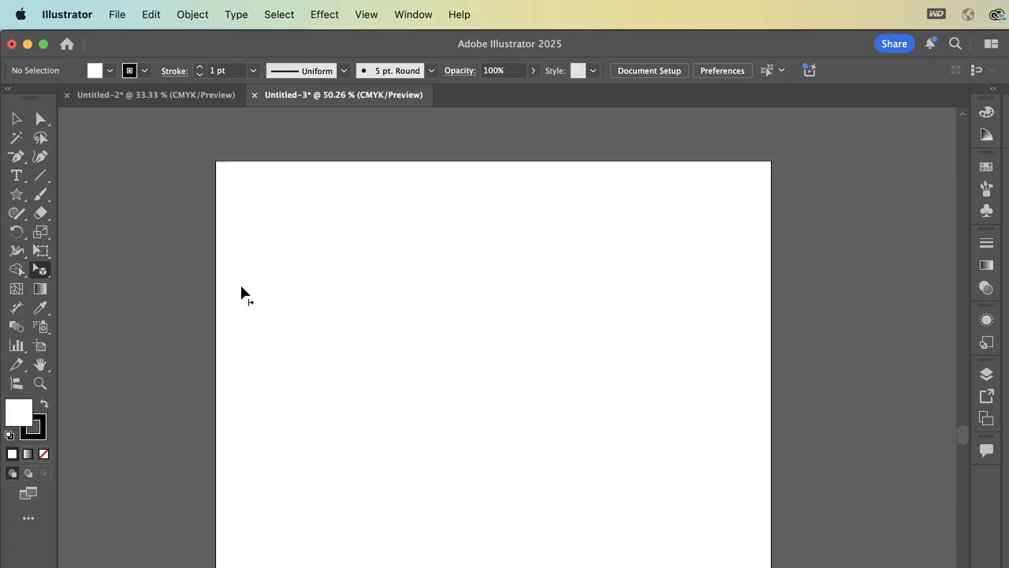
key(shift+super+i)
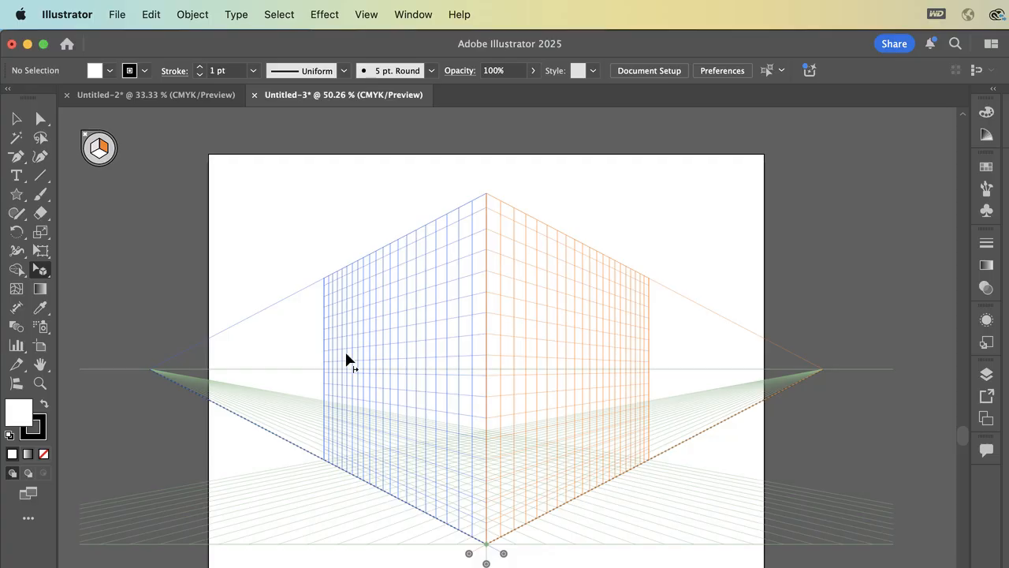
- Hide the perspective grid
click(365, 14)
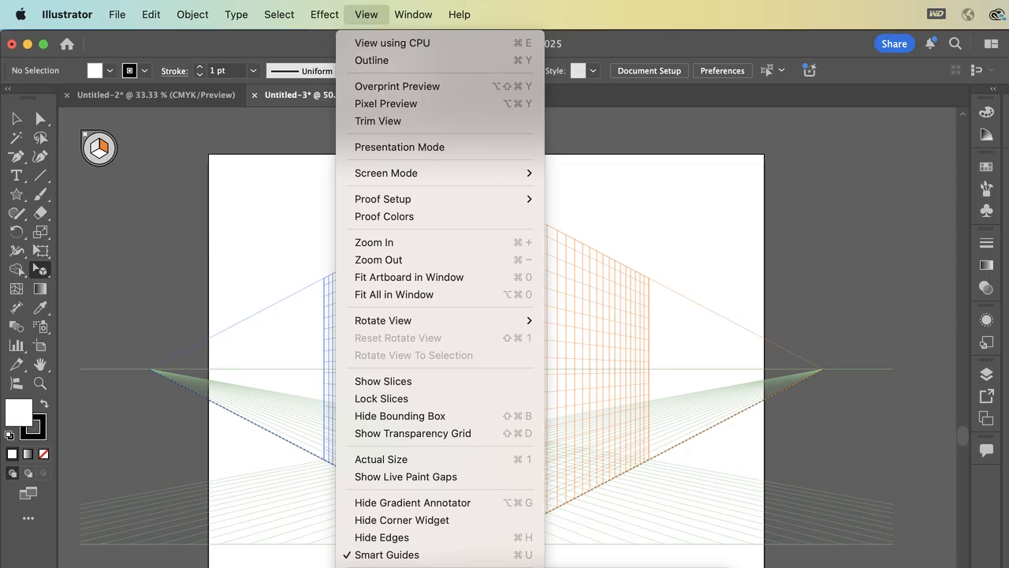
click(631, 566)
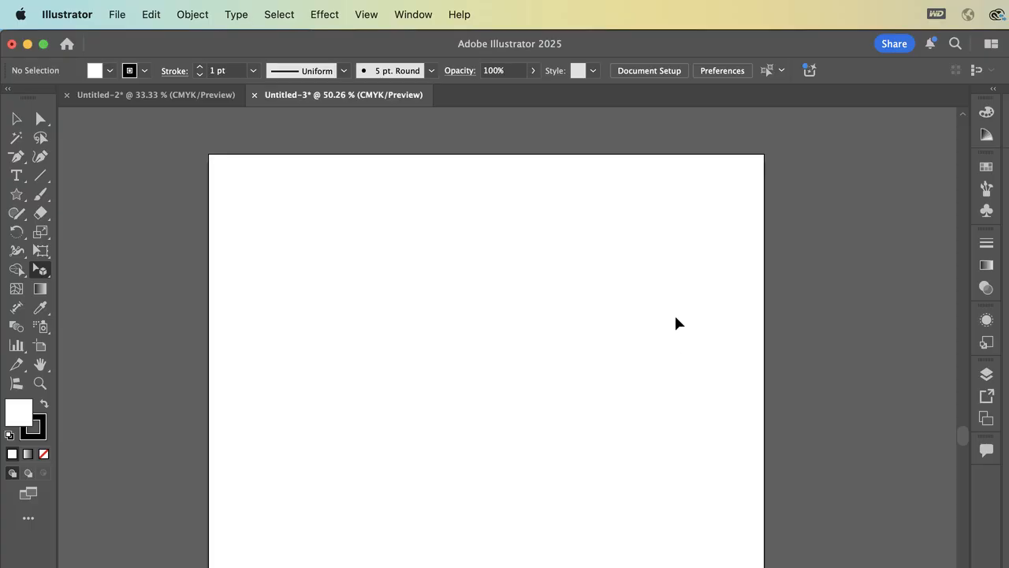
scroll(676, 323, down, 3)
scroll(462, 151, up, 1)
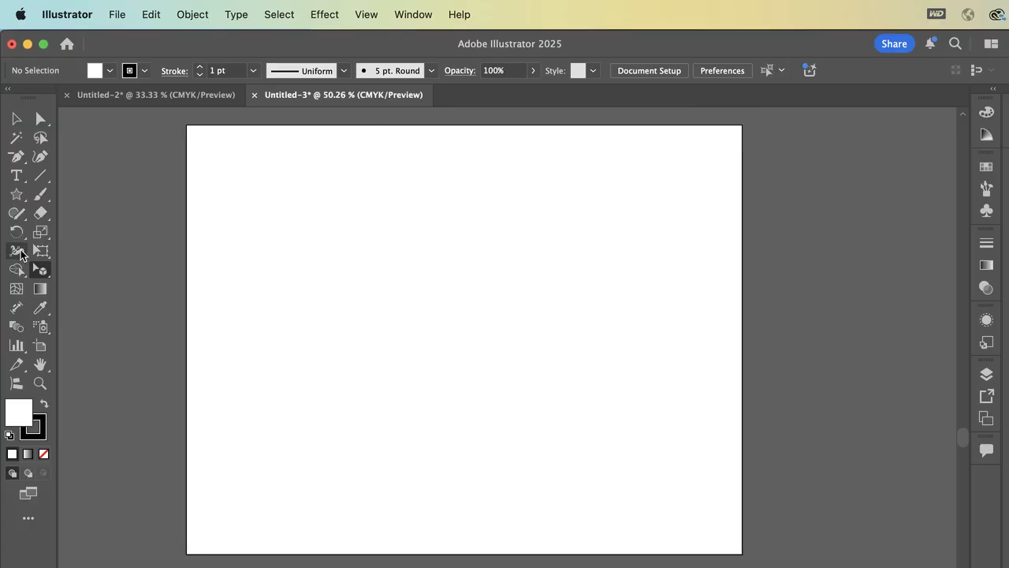
- With the Perspective Grid Tool, enlarge the grid cells and raise the grid's vertical extent above the artboard's upper edge
drag(37, 274, 75, 269)
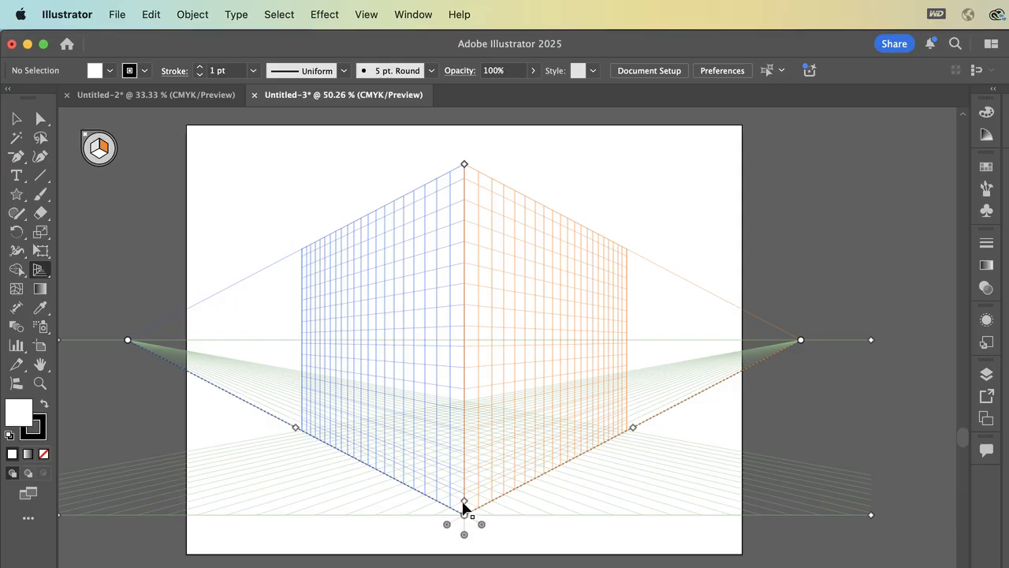
drag(465, 502, 458, 459)
drag(466, 169, 371, 461)
scroll(372, 462, down, 5)
scroll(371, 468, down, 3)
scroll(372, 469, right, 1)
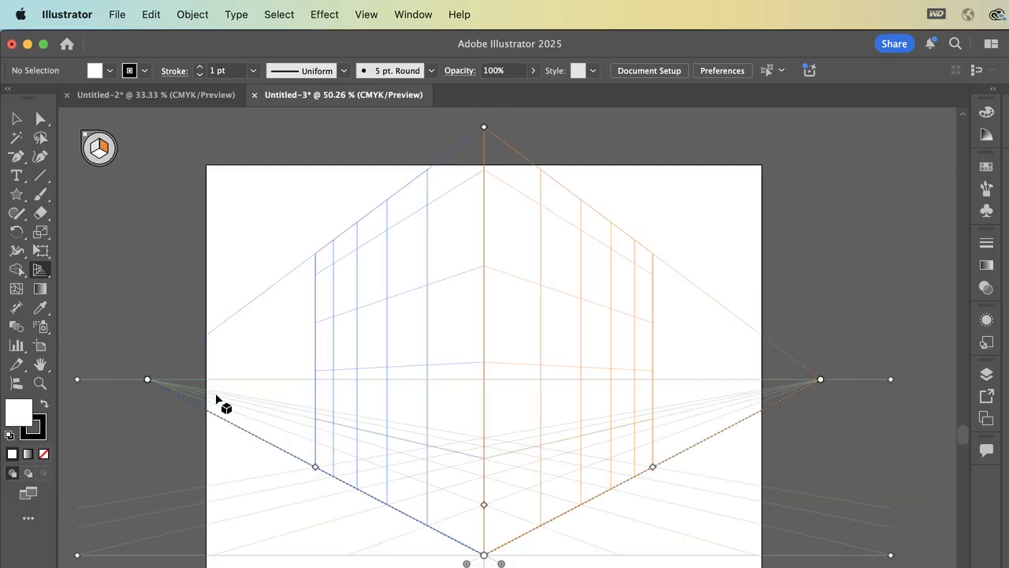
- Paste the red star, enlarge it, and place it over the artboard's left edge
click(16, 119)
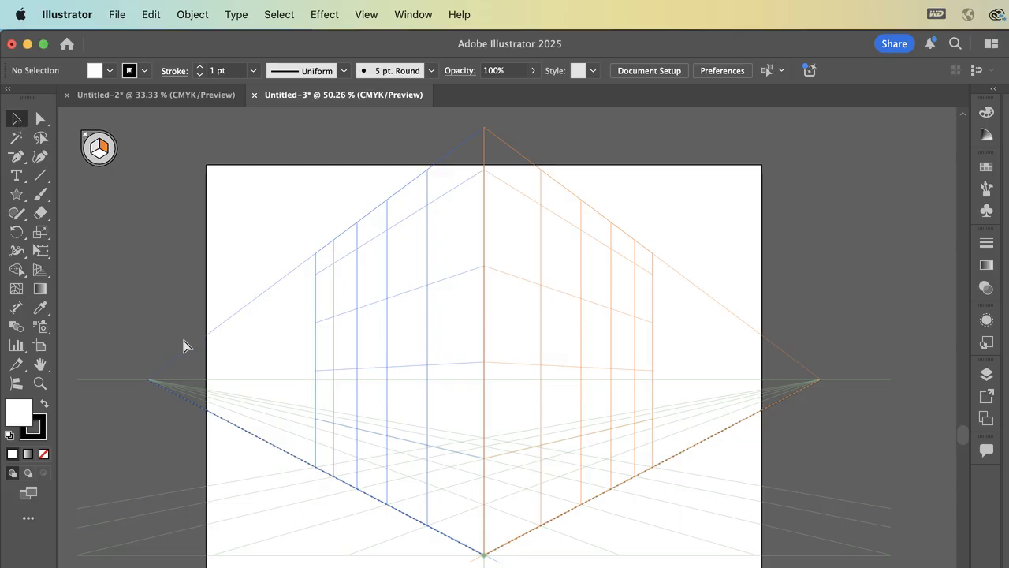
key(super+v)
drag(517, 430, 413, 383)
drag(365, 322, 229, 360)
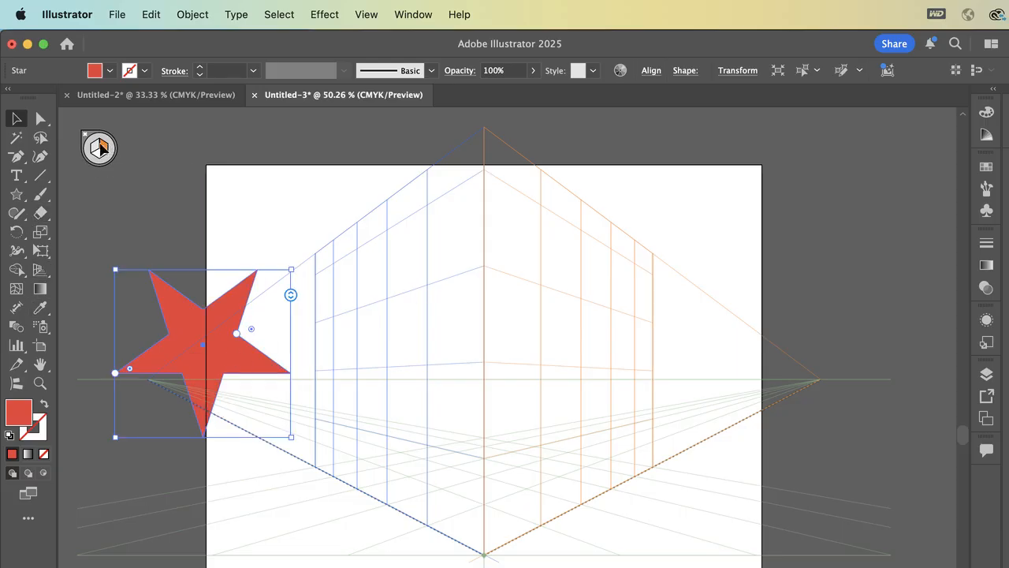
- Make the left (blue) grid active and attach the star with the Perspective Selection Tool, placing it in the middle of that plane
click(93, 148)
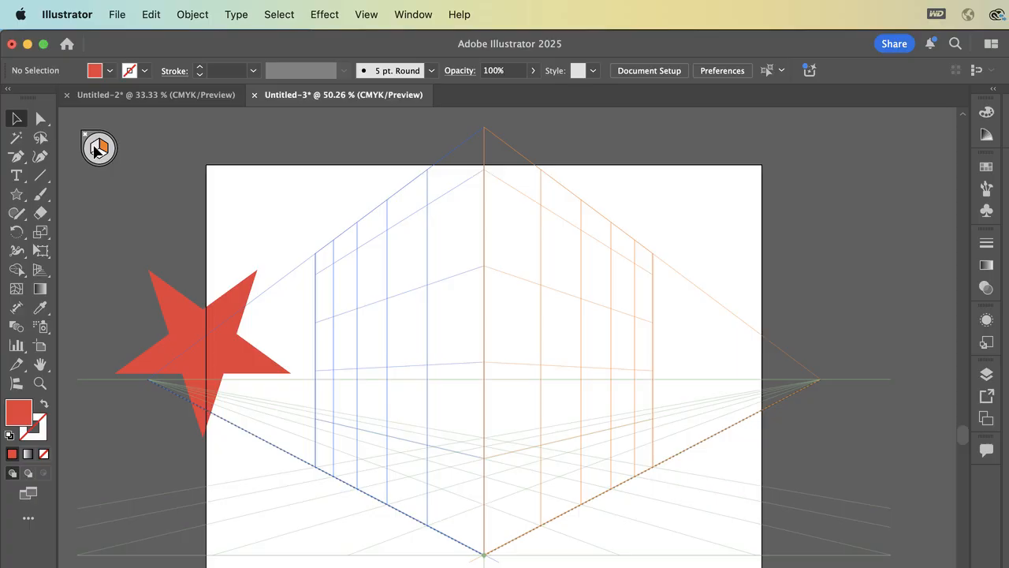
drag(40, 269, 86, 289)
click(94, 150)
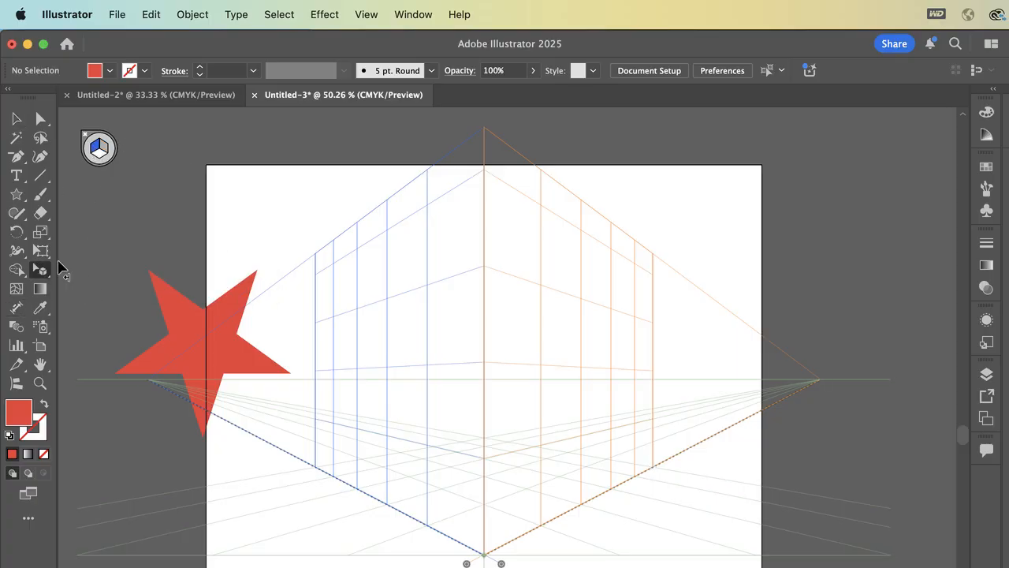
drag(174, 323, 428, 190)
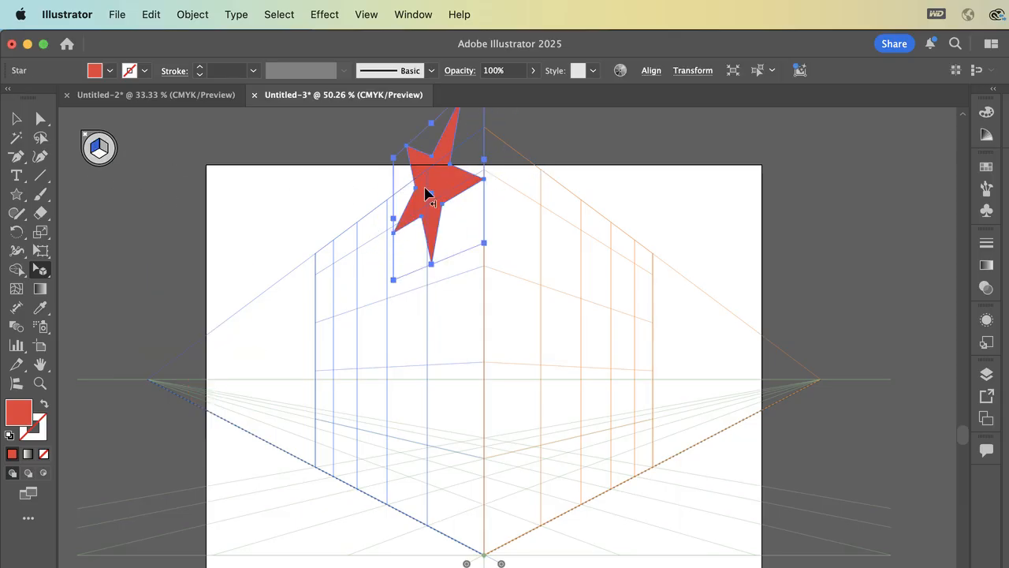
click(104, 149)
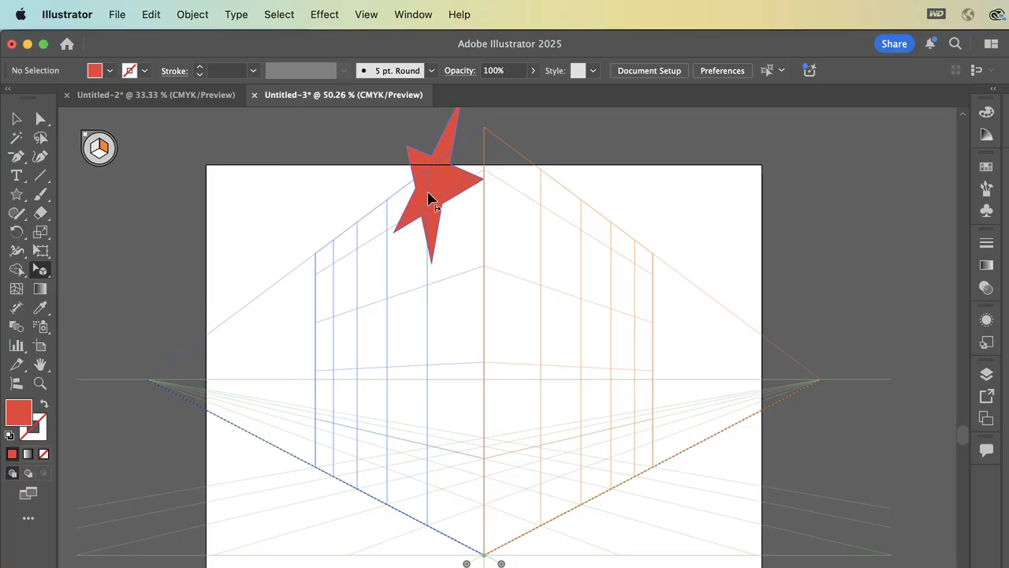
drag(428, 197, 370, 337)
click(721, 227)
- Paste a second red star and attach it to the right (orange) grid plane near the plane's upper corner
key(super+v)
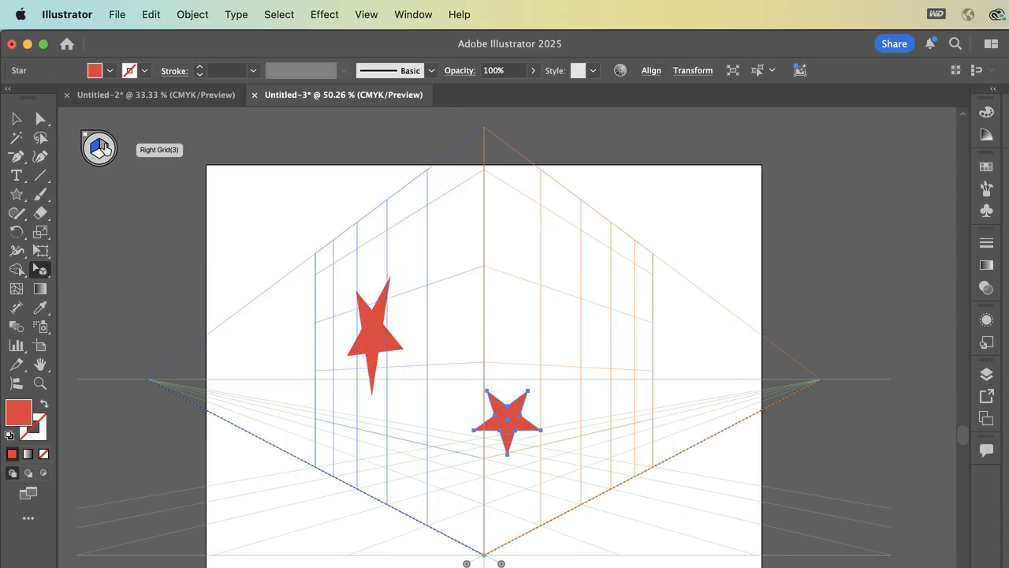
click(103, 149)
drag(484, 406, 503, 126)
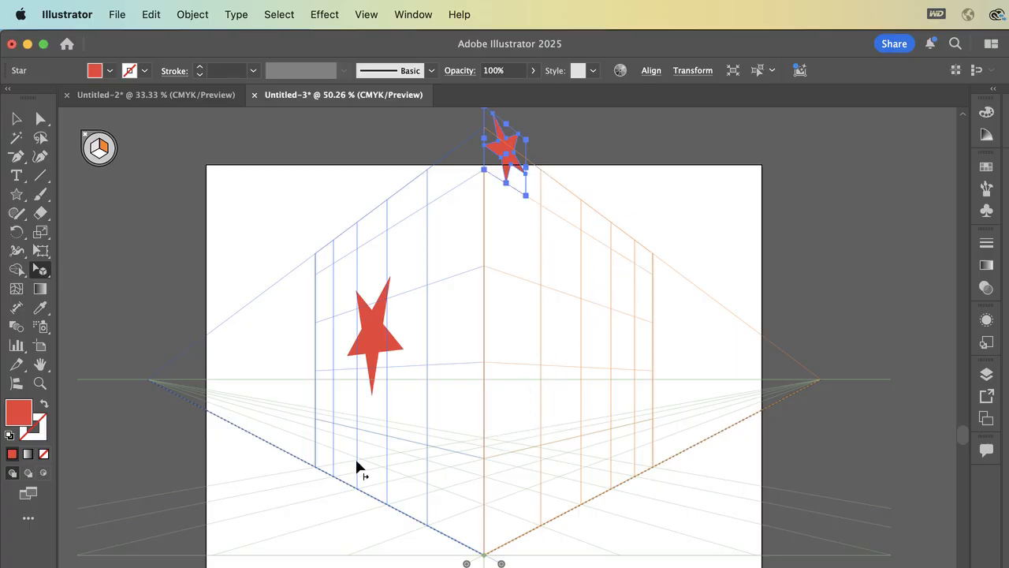
click(765, 205)
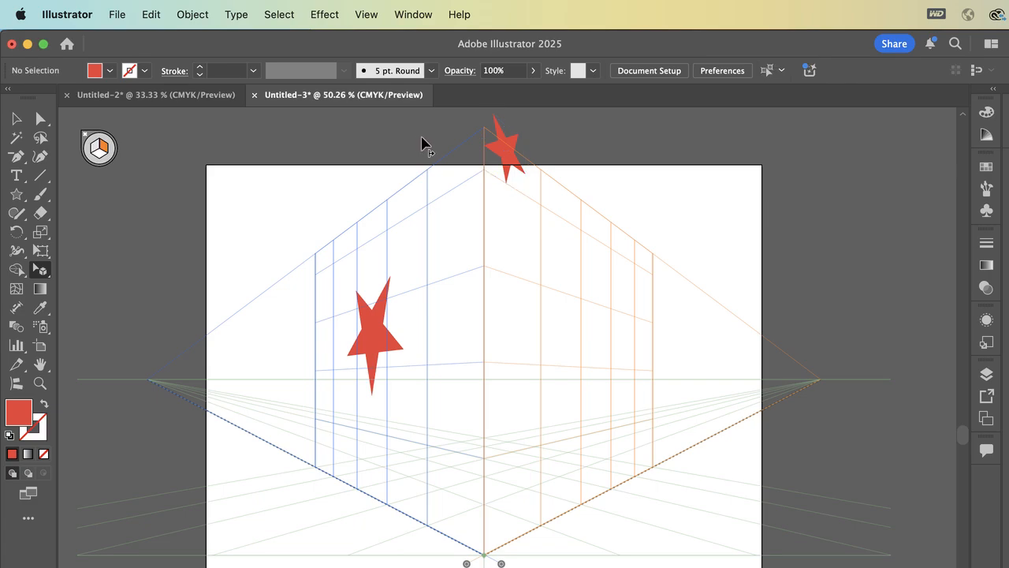
- Select both perspective stars with the Selection Tool and paste copies of them into the Untitled-2 document
click(17, 118)
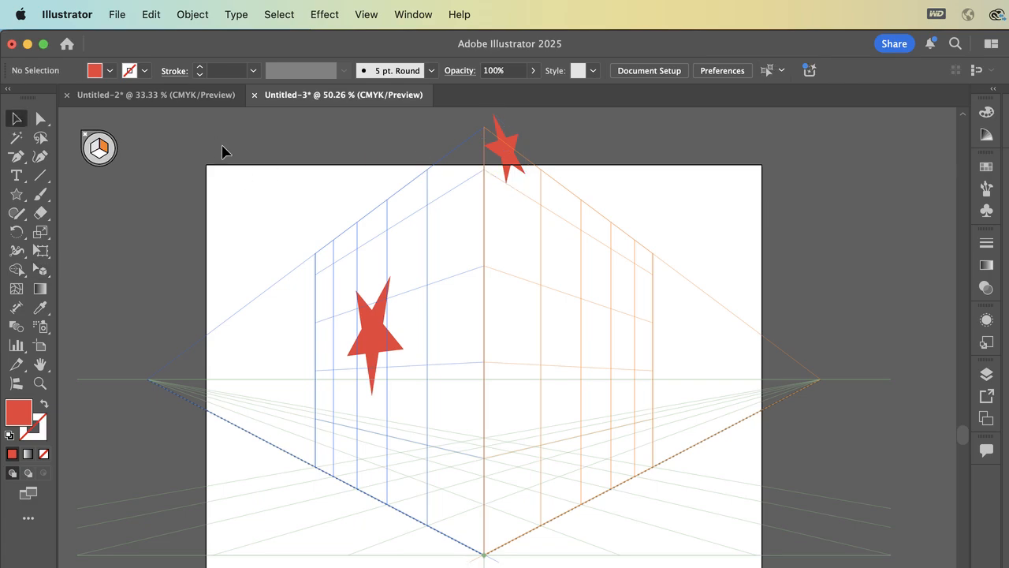
click(374, 332)
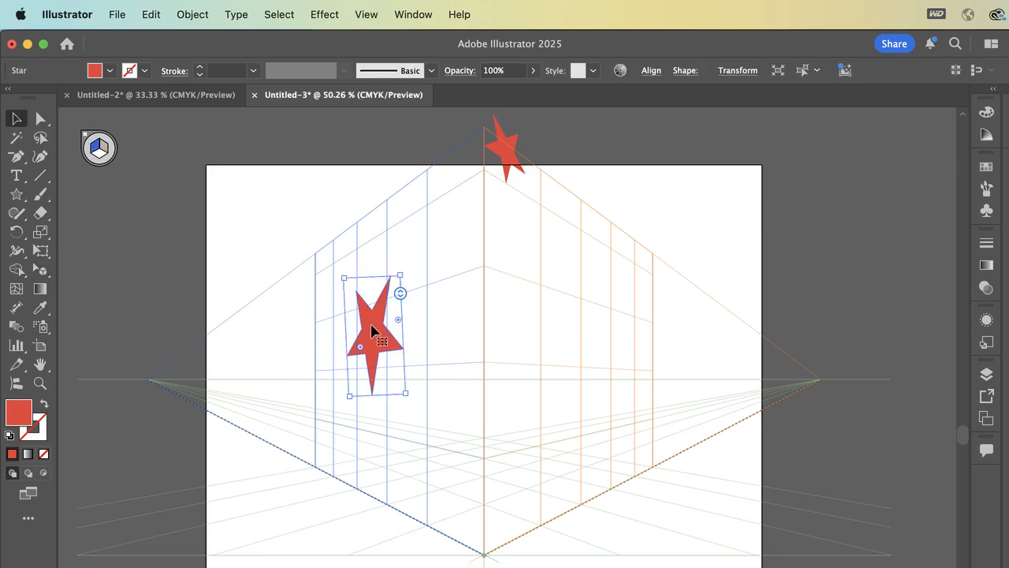
shift+click(510, 167)
click(201, 98)
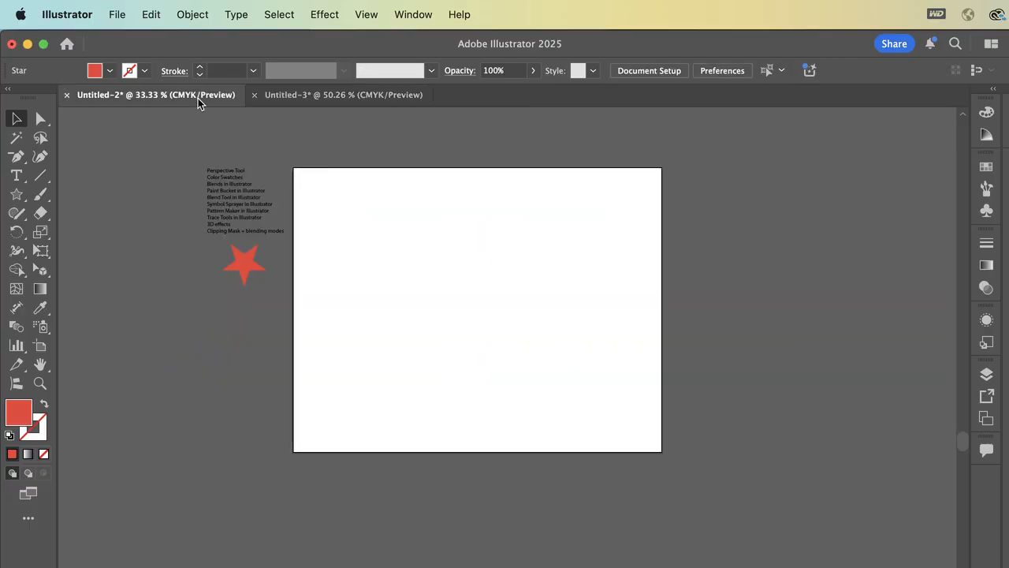
key(super+v)
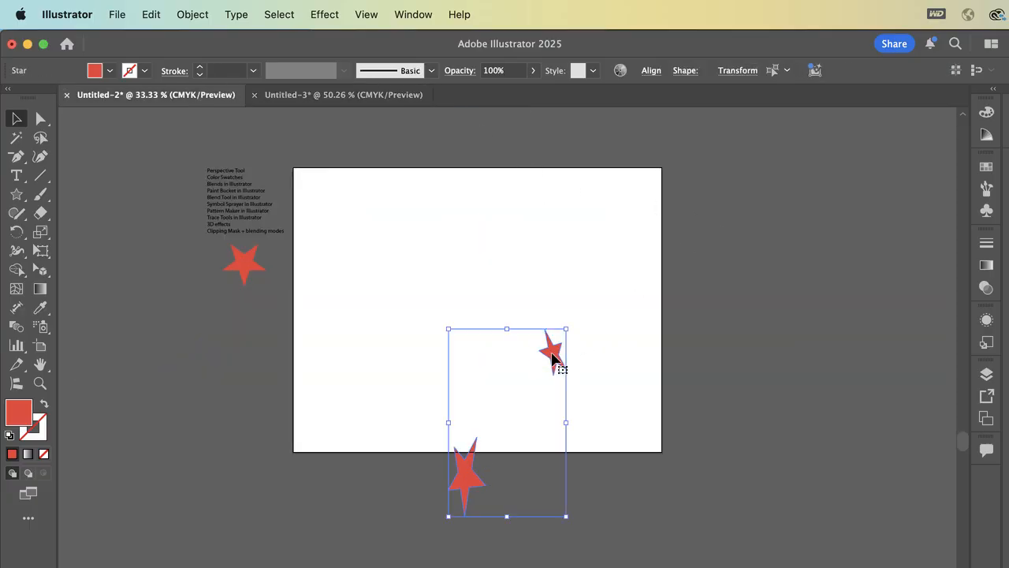
- Try moving the pasted stars higher on the Untitled-2 artboard and undo the last change
drag(556, 355, 591, 226)
click(491, 187)
key(super+z)
- Return to the Untitled-3 document and move the smaller star down to the outer middle part of the right (orange) plane
click(370, 95)
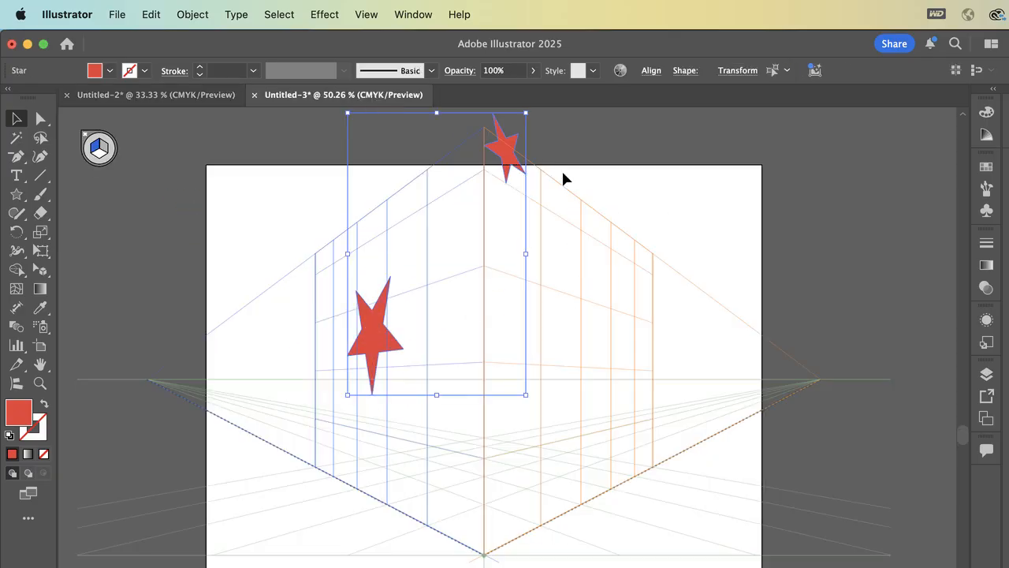
click(533, 150)
drag(517, 149, 598, 356)
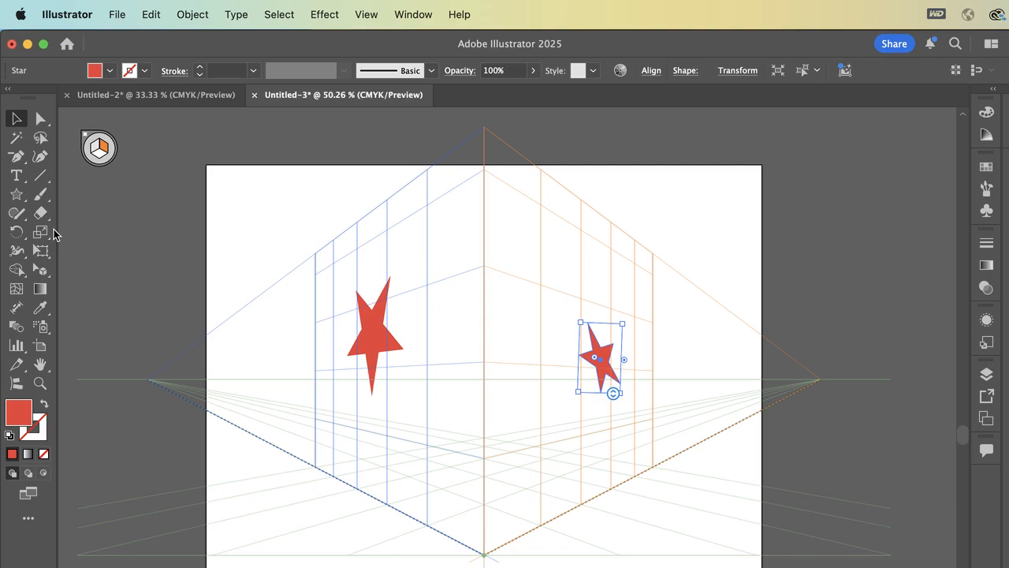
- Move the smaller star in perspective with the Perspective Selection Tool from the right (orange) plane to the artboard's upper-left corner
click(43, 271)
drag(45, 273, 122, 268)
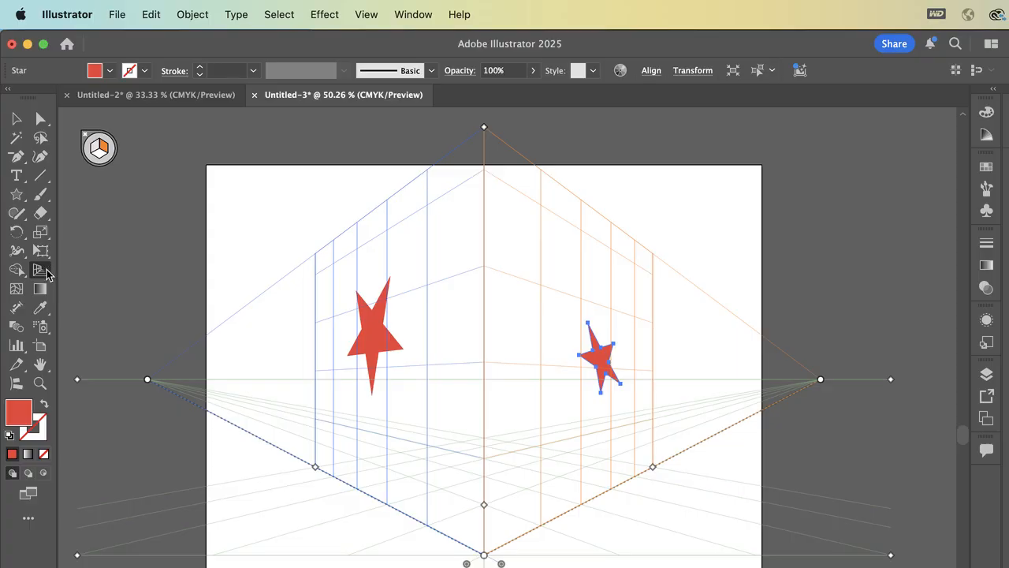
drag(47, 273, 93, 287)
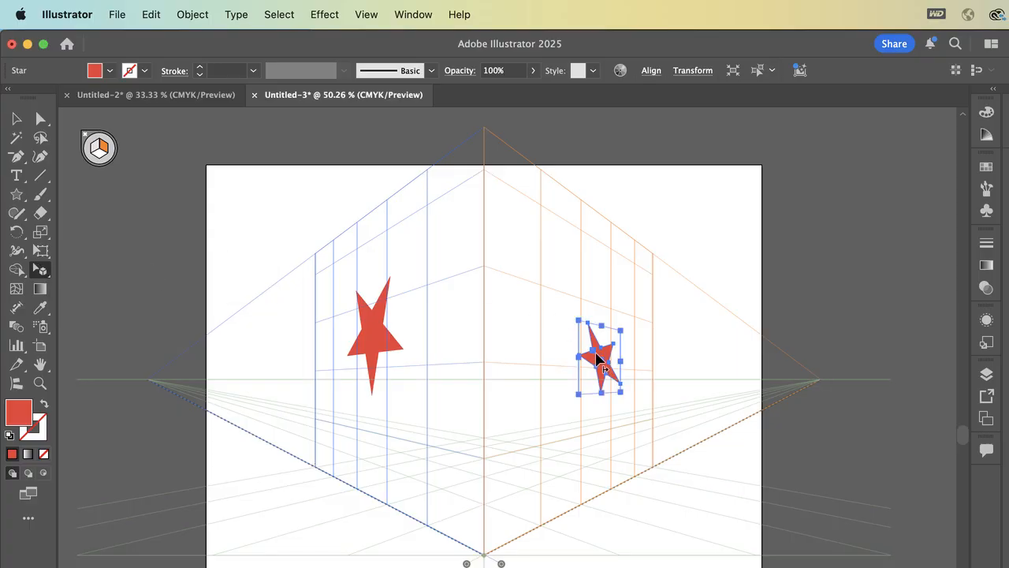
drag(598, 359, 317, 194)
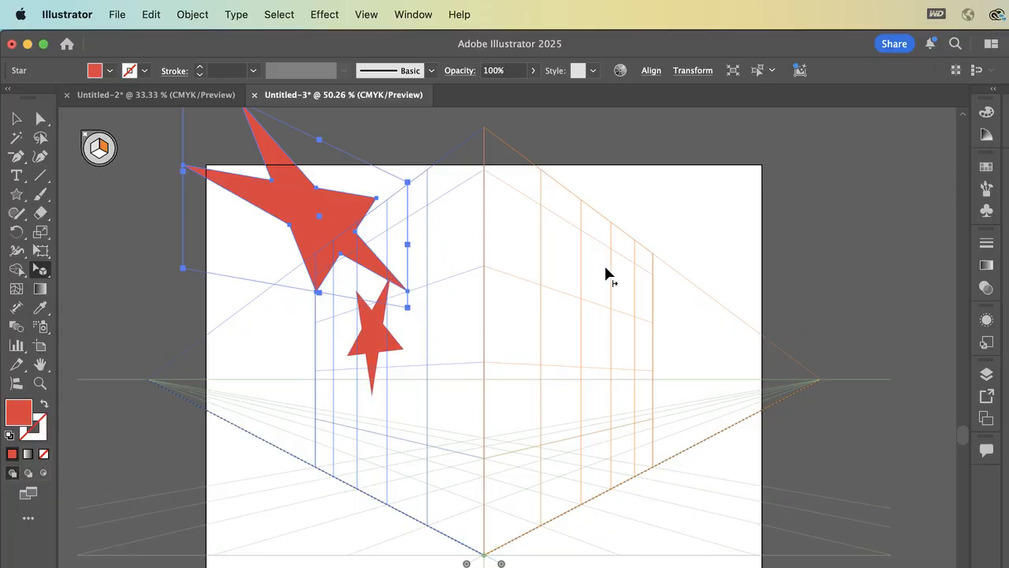
- In the Untitled-2 document, move the star at the artboard's top edge in perspective to just below the elongated star and deselect it
click(146, 94)
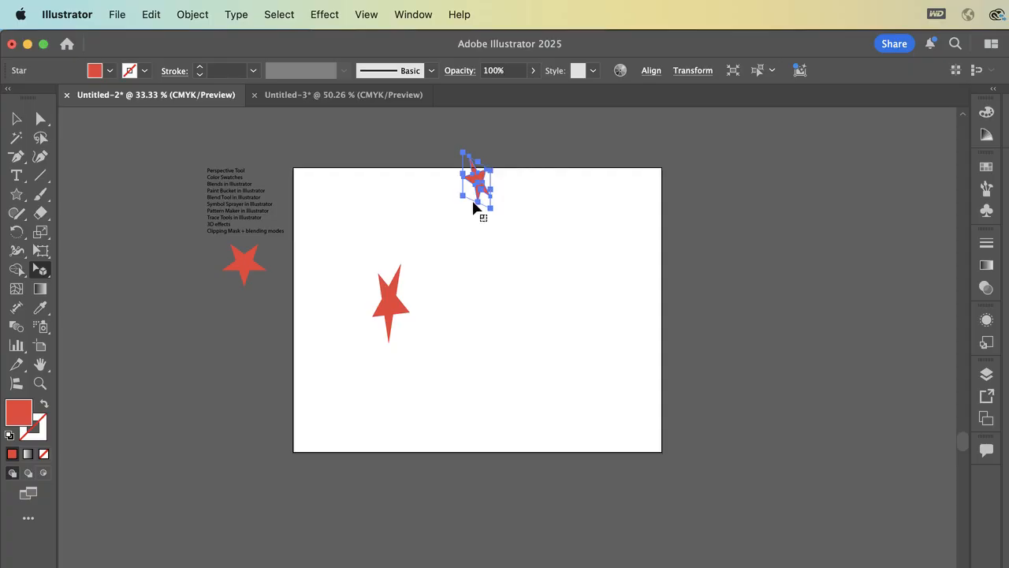
scroll(449, 271, up, 1)
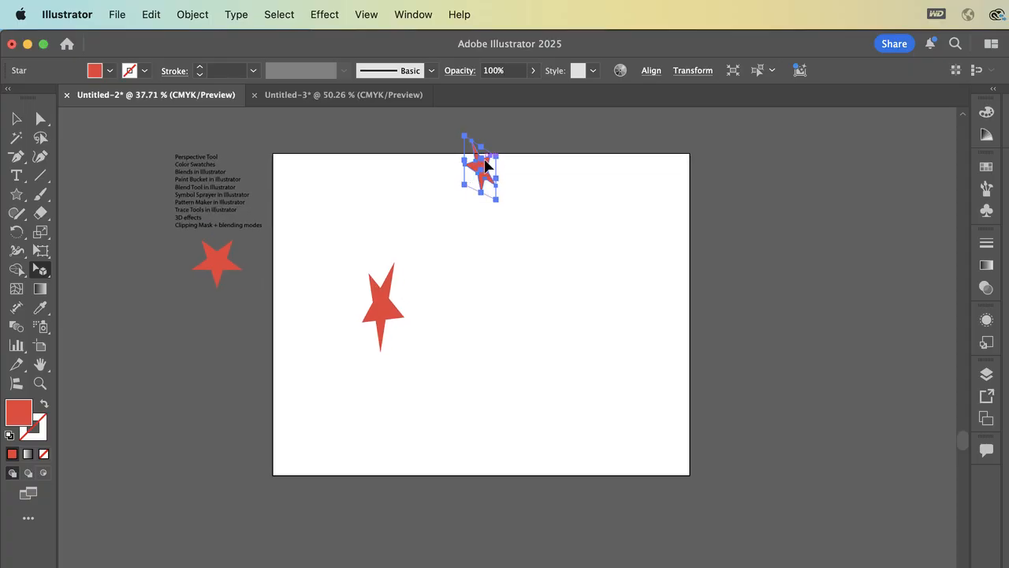
drag(480, 164, 424, 223)
drag(420, 289, 411, 345)
click(439, 316)
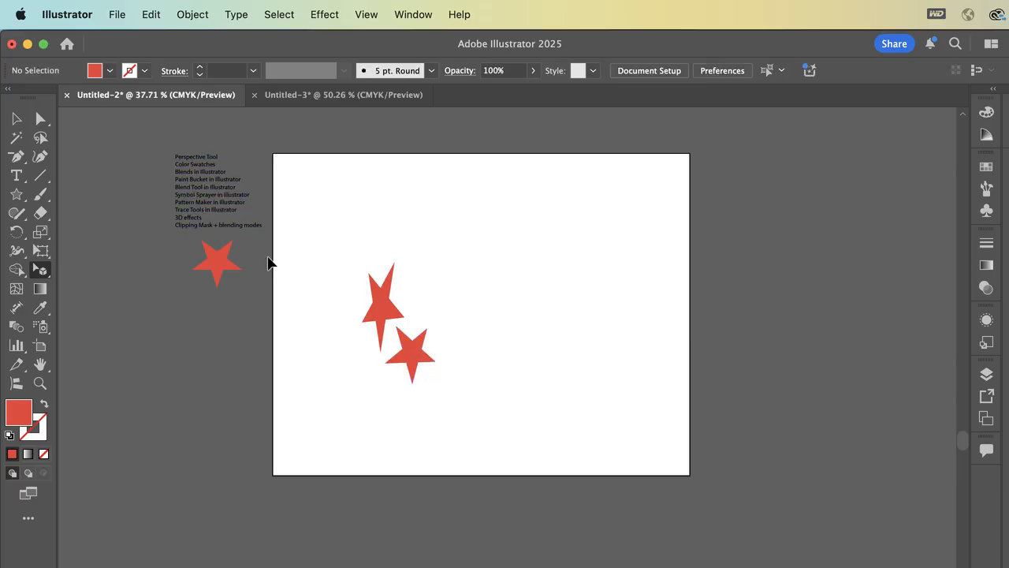
- Try moving the lower star across the artboard in perspective with the Perspective Selection Tool, and undo the moves
scroll(268, 262, up, 5)
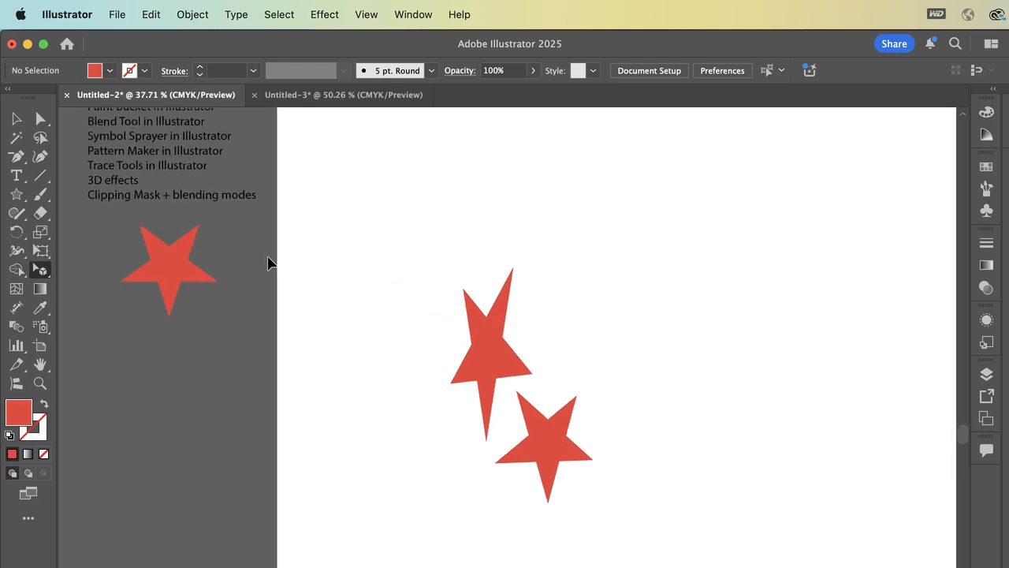
drag(563, 477, 221, 460)
drag(600, 542, 514, 354)
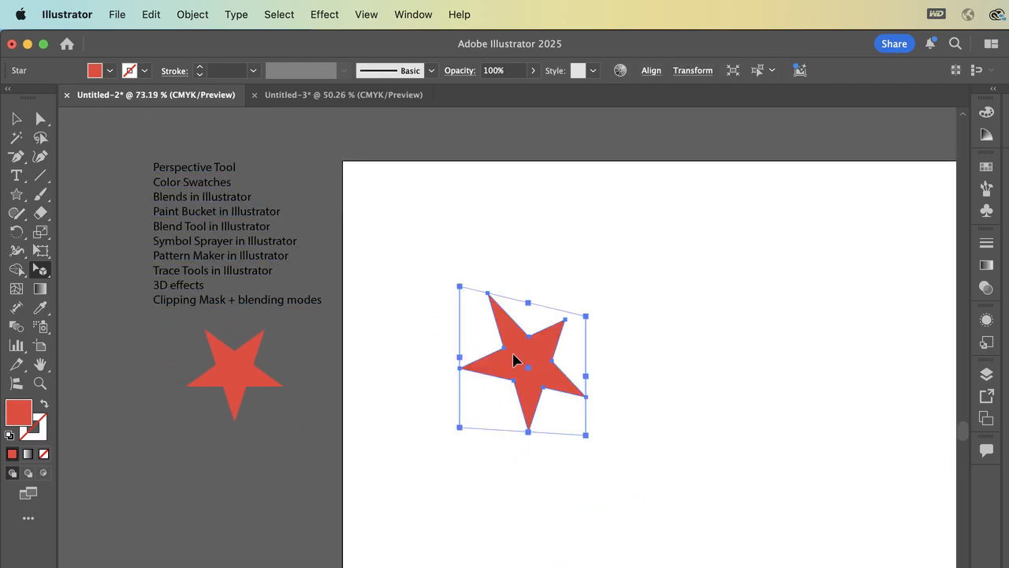
key(super+z)
key(super+z)
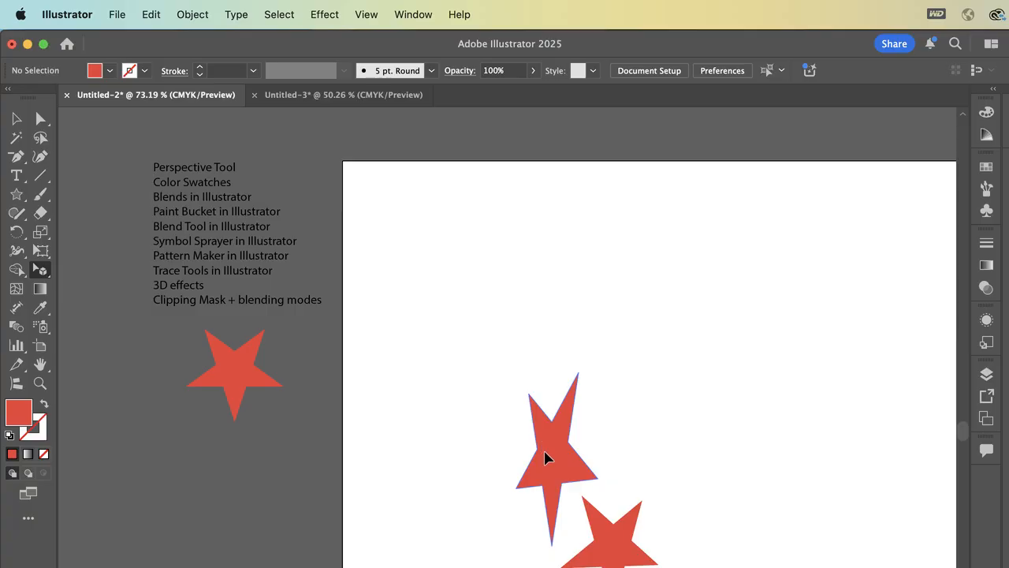
- Move the elongated star in perspective up and to the right on the artboard, and display the perspective grid with the Perspective Grid Tool
drag(545, 444, 736, 343)
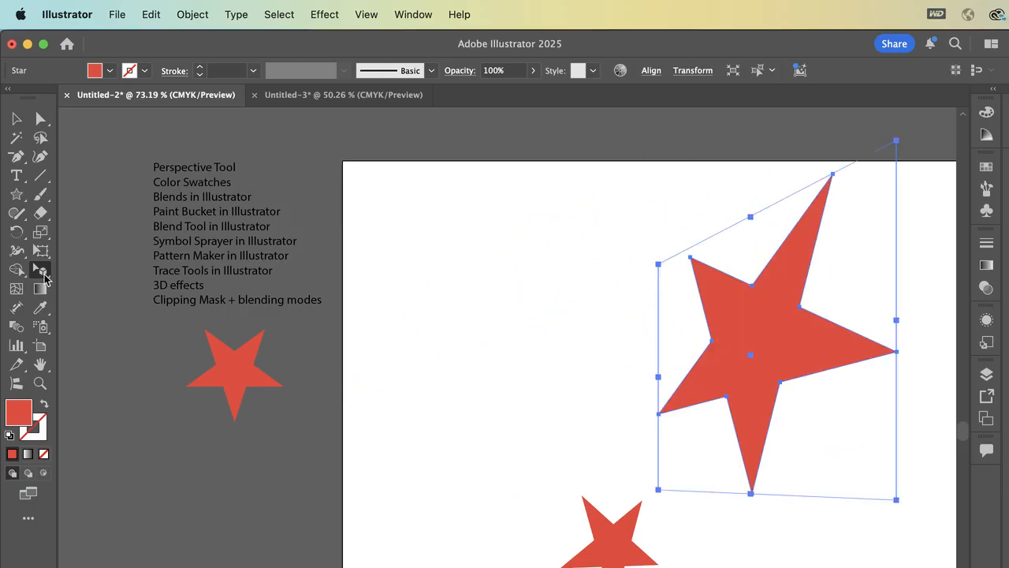
drag(45, 276, 109, 272)
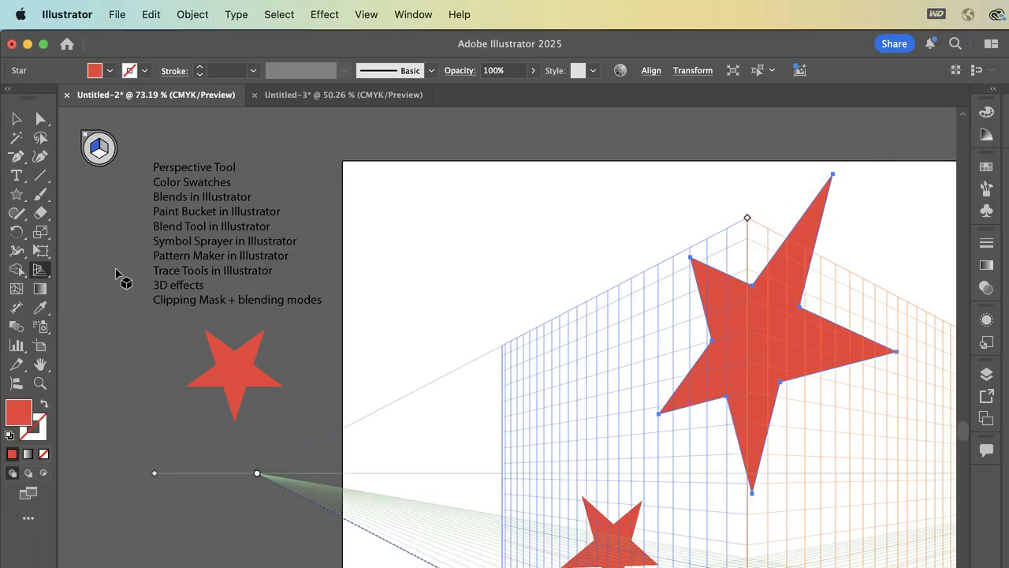
- Move the large star with the regular Selection Tool to the artboard's upper-left corner
click(15, 119)
click(418, 178)
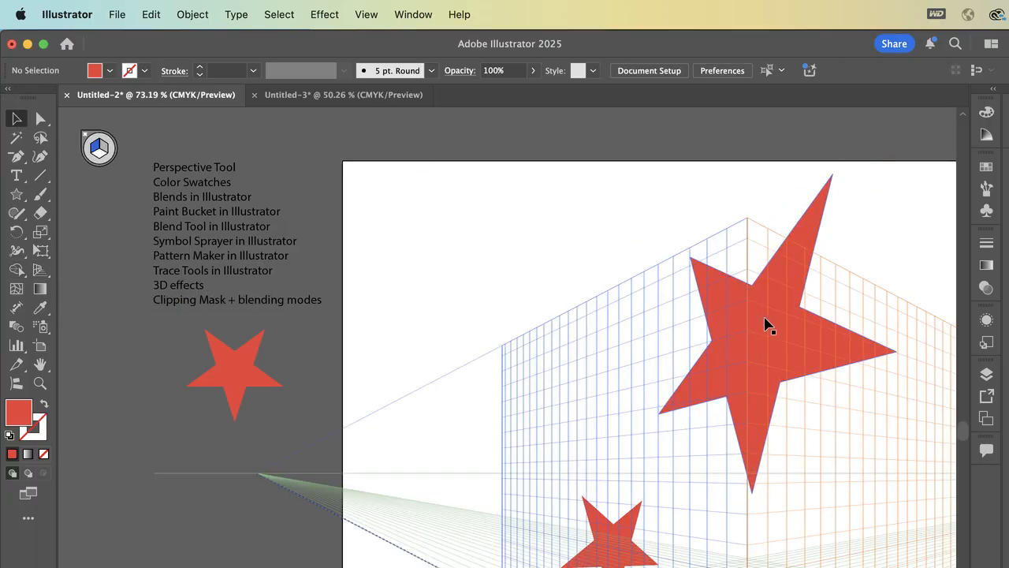
drag(765, 326, 441, 305)
- Hide the perspective grid and move the smaller star with the Selection Tool onto the artboard's left edge beside the flat star
click(611, 538)
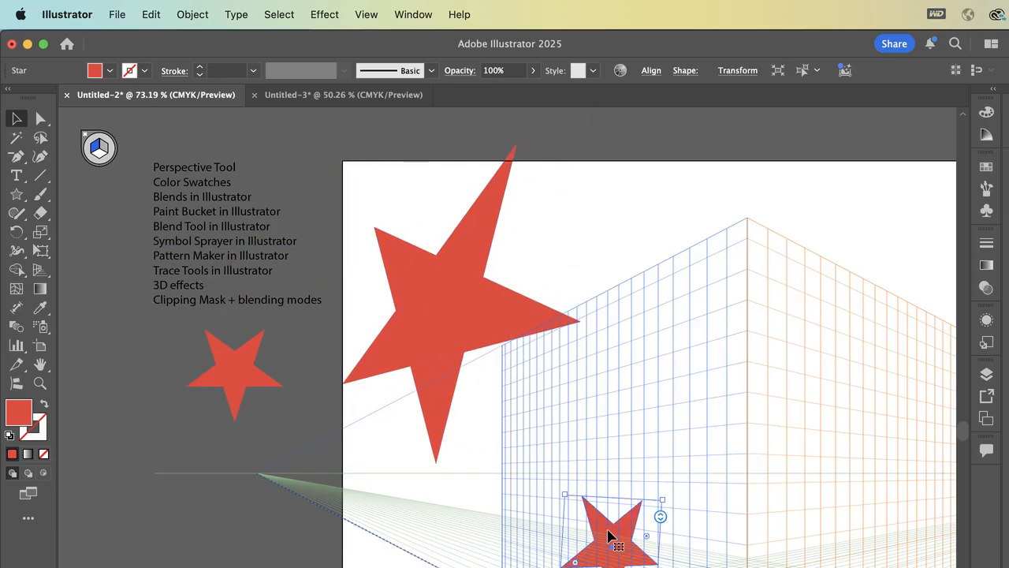
click(365, 15)
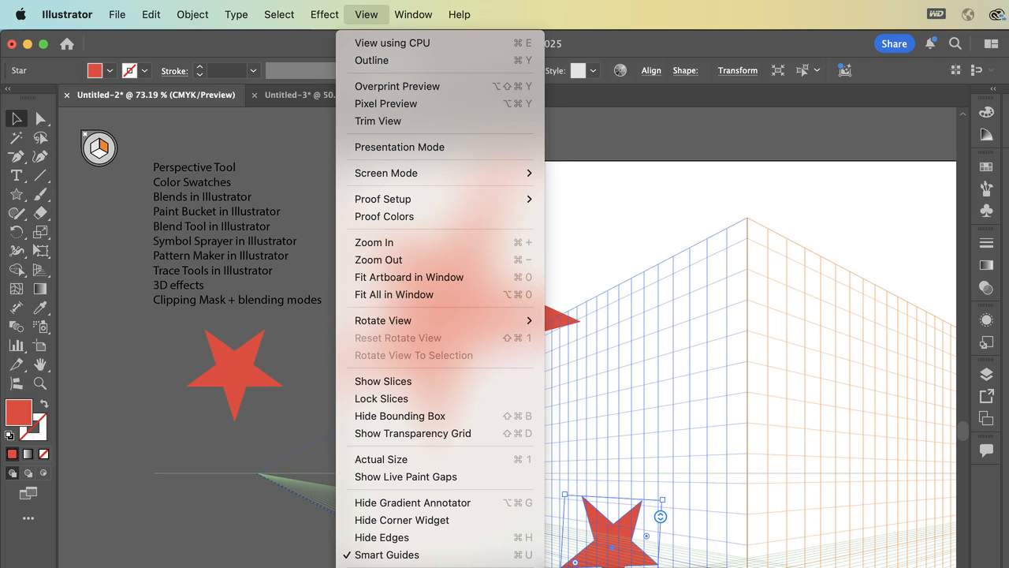
click(593, 567)
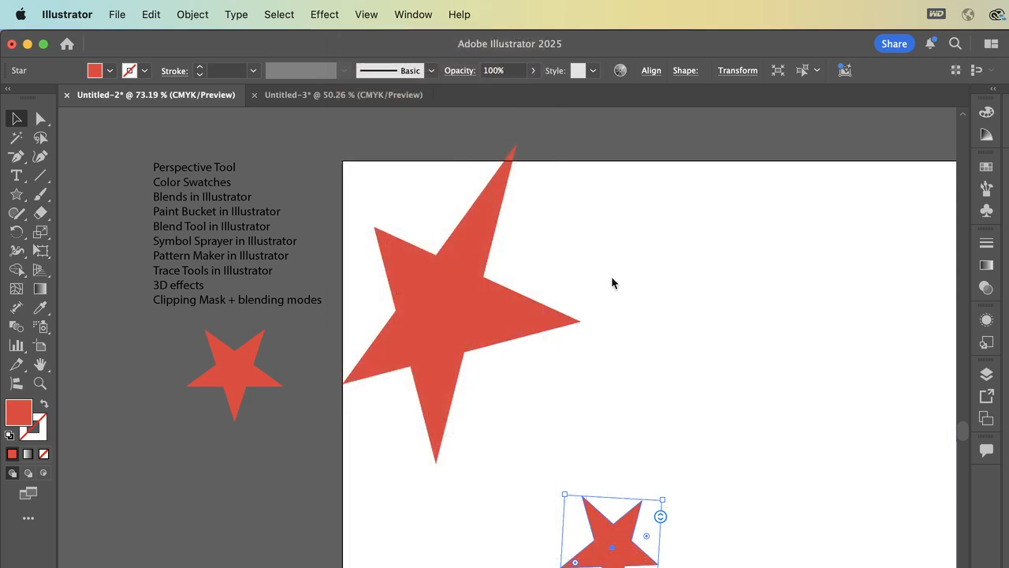
click(644, 165)
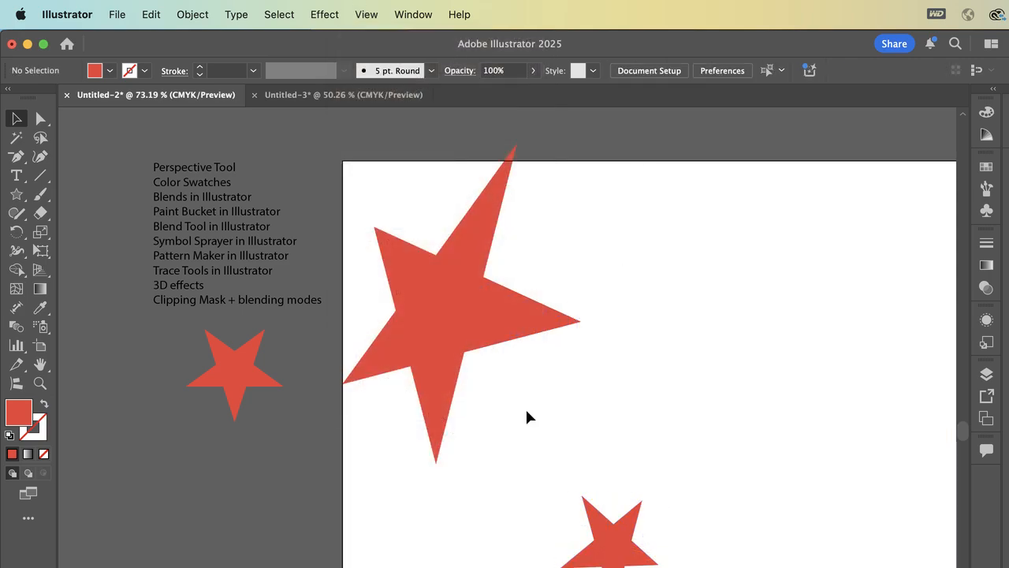
drag(604, 543, 300, 422)
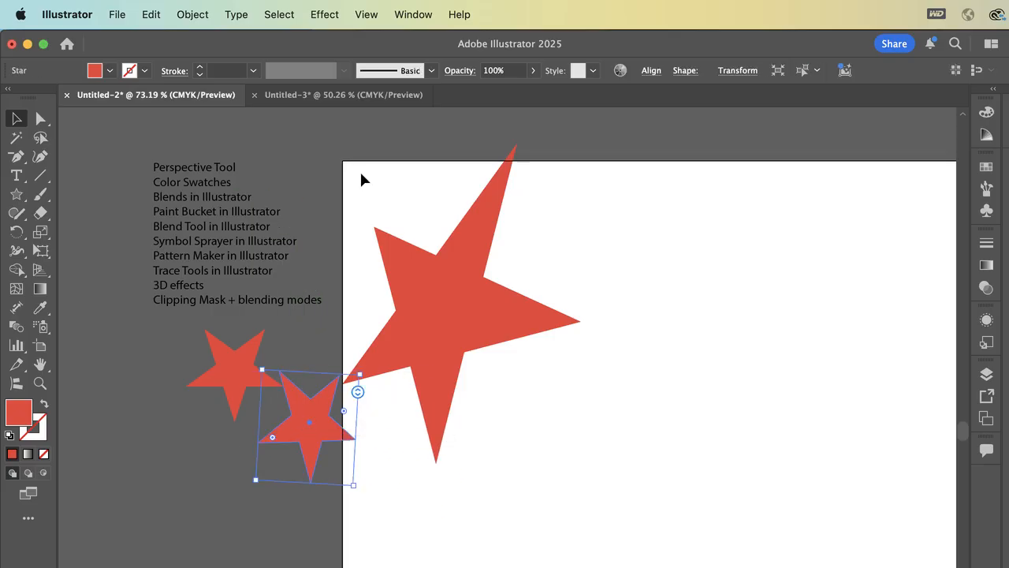